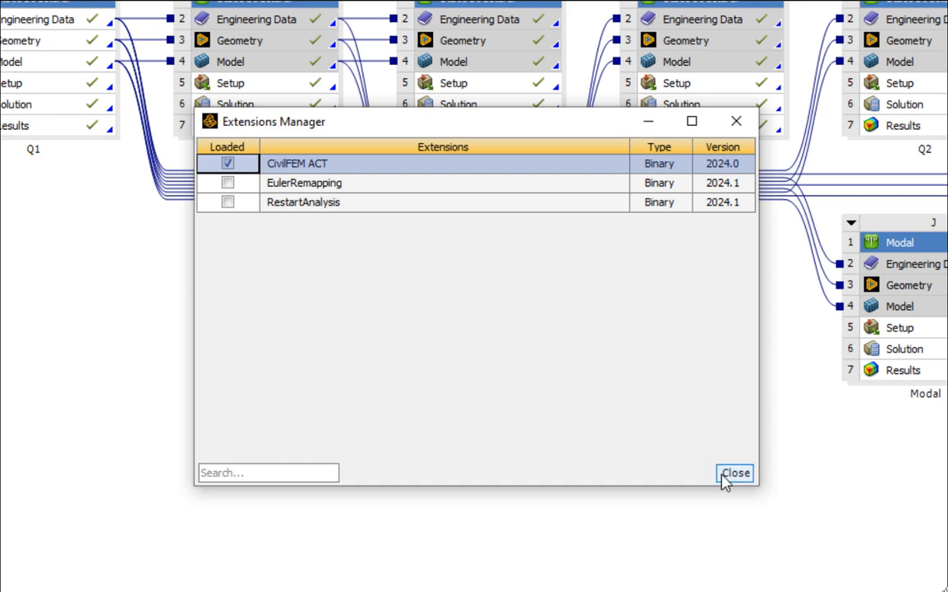
# - Close the extensions manager with CivilFEM ACT loaded and add a CivilFEM Check and Design system to the project schematic
pyautogui.click(733, 474)
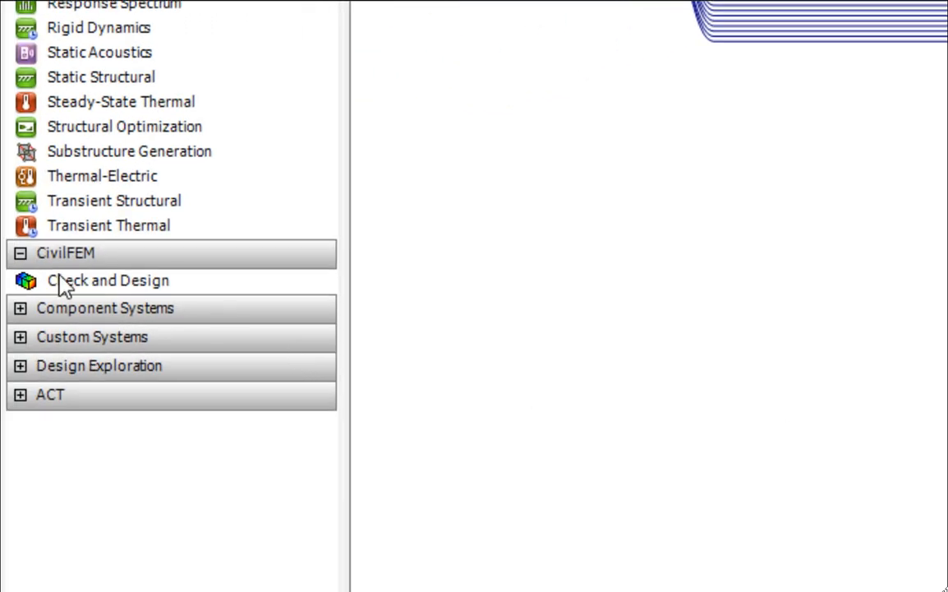
pyautogui.click(73, 287)
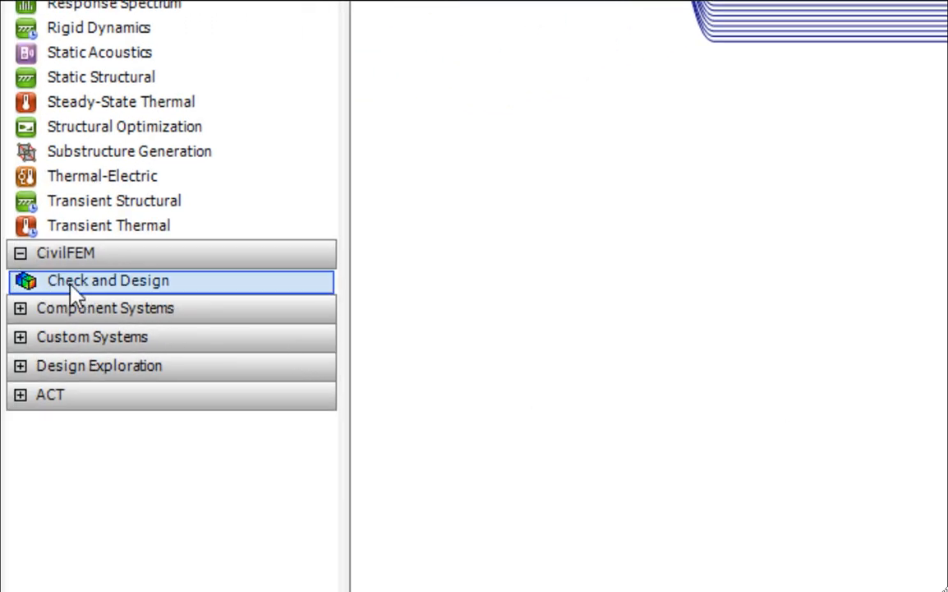
pyautogui.moveTo(74, 292); pyautogui.dragTo(292, 103)
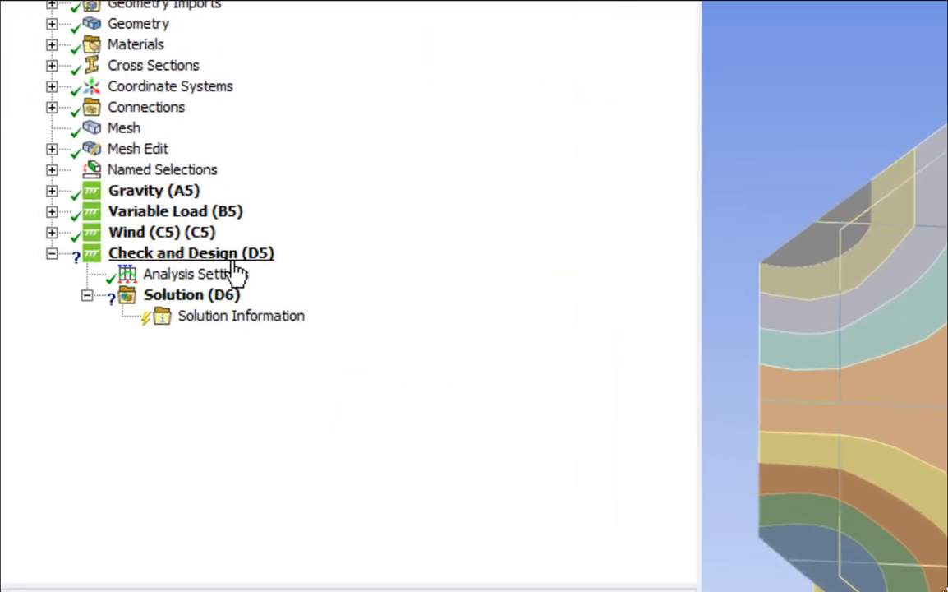
# - Create the CivilFEM tree under the Check and Design (D5) analysis in Mechanical
pyautogui.click(78, 236)
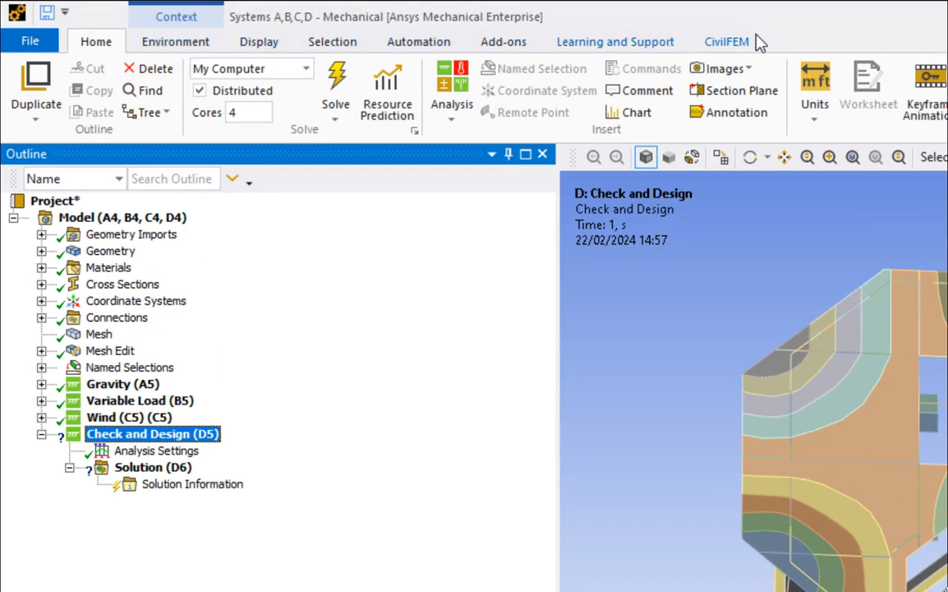
pyautogui.click(723, 42)
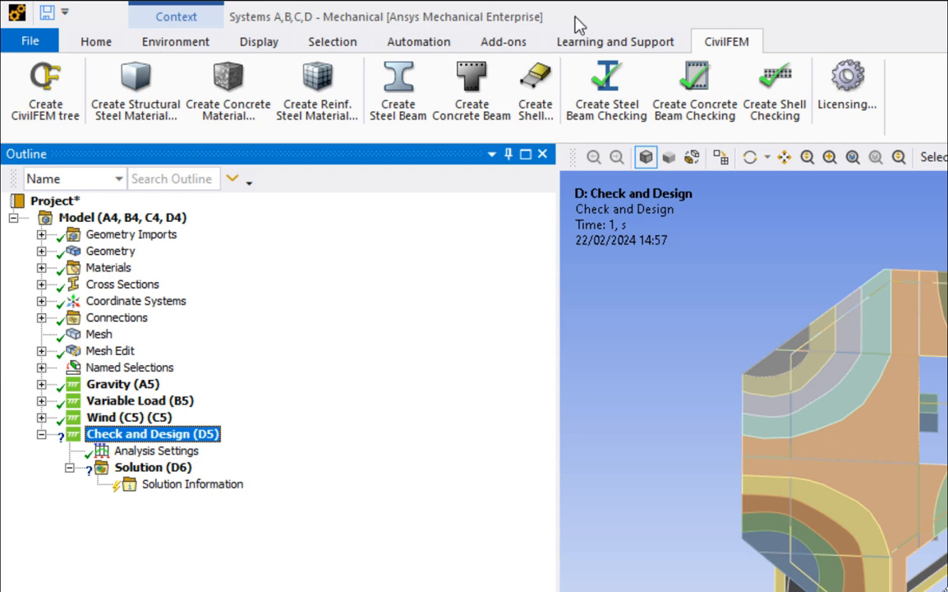
pyautogui.click(51, 102)
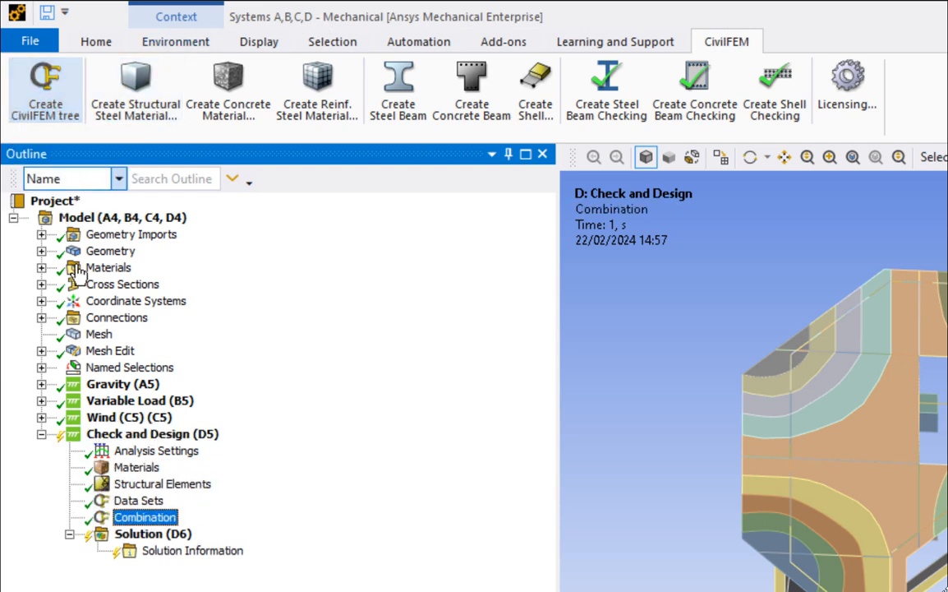
# - Choose Eurocode 3 (EN 1993-1-1:2005) for steel and Eurocode 2 (EN 1992-1-1:2004/AC:2008) for reinforced concrete in the analysis settings
pyautogui.click(156, 450)
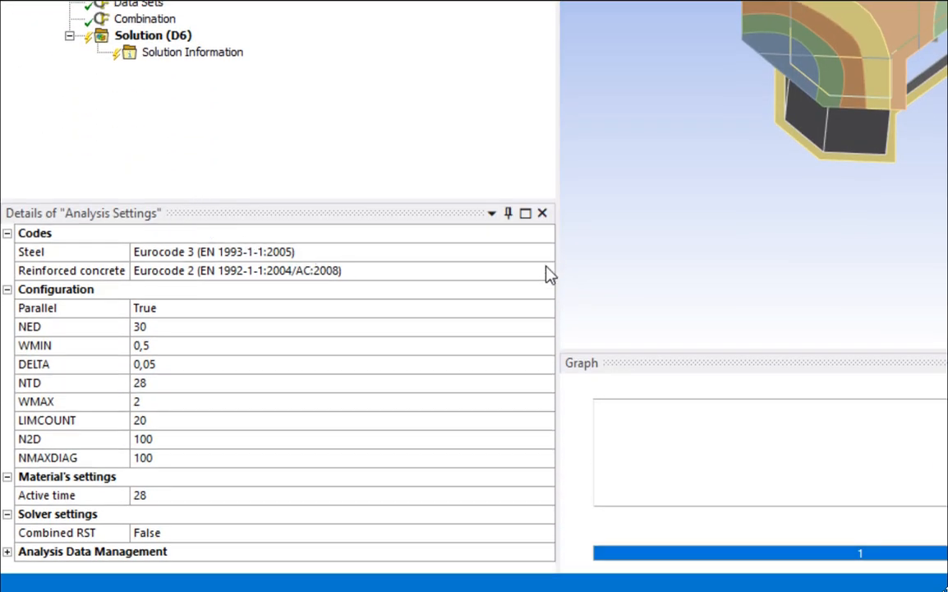
pyautogui.click(547, 252)
pyautogui.click(545, 253)
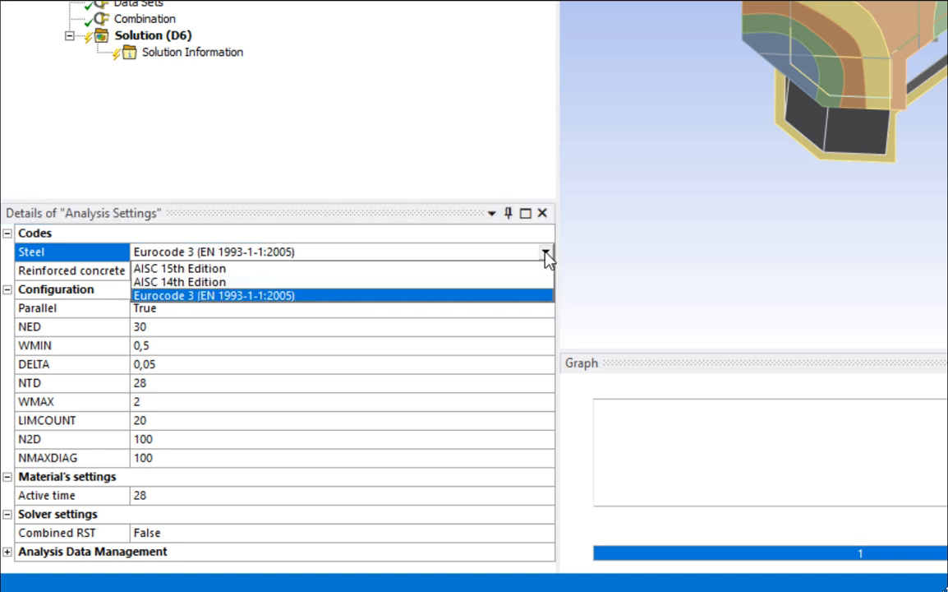
pyautogui.click(446, 296)
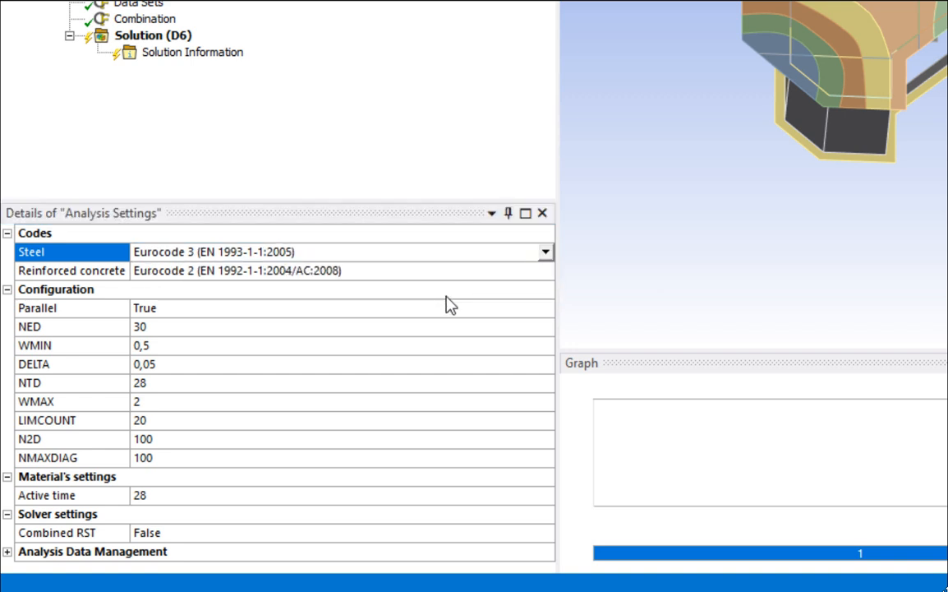
pyautogui.click(549, 272)
pyautogui.click(546, 271)
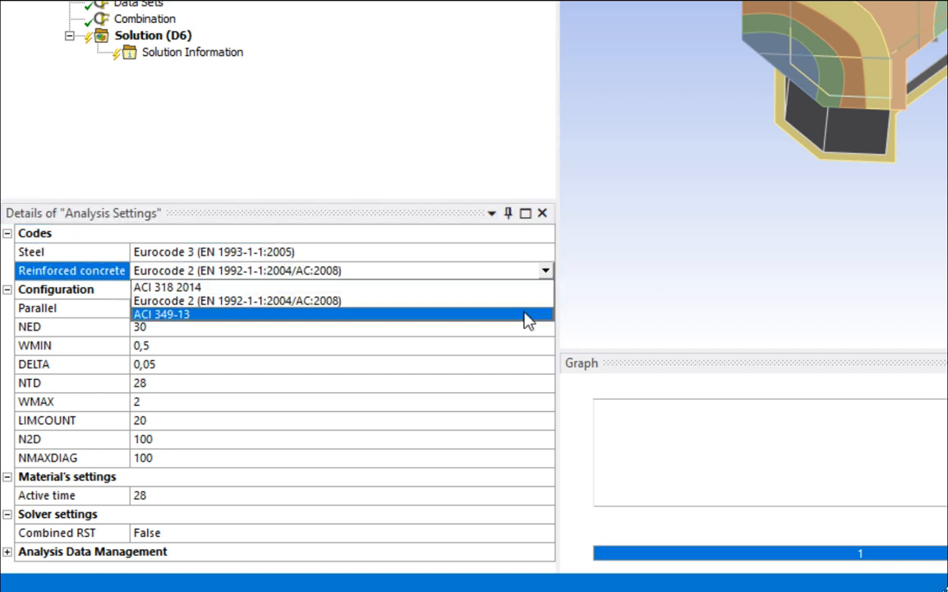
pyautogui.click(525, 302)
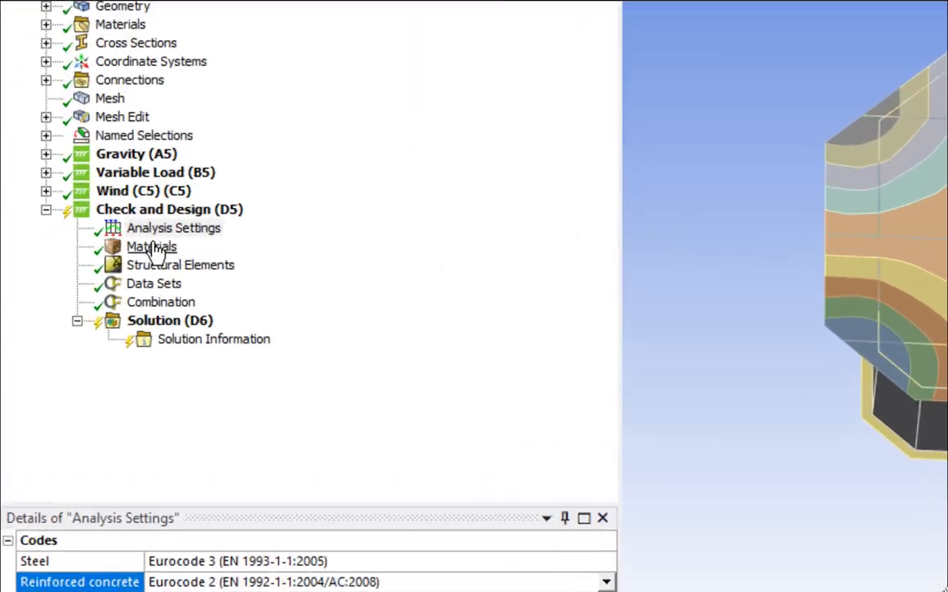
# - Add the EC3 structural steel S 275 to the Check and Design materials
pyautogui.click(153, 248)
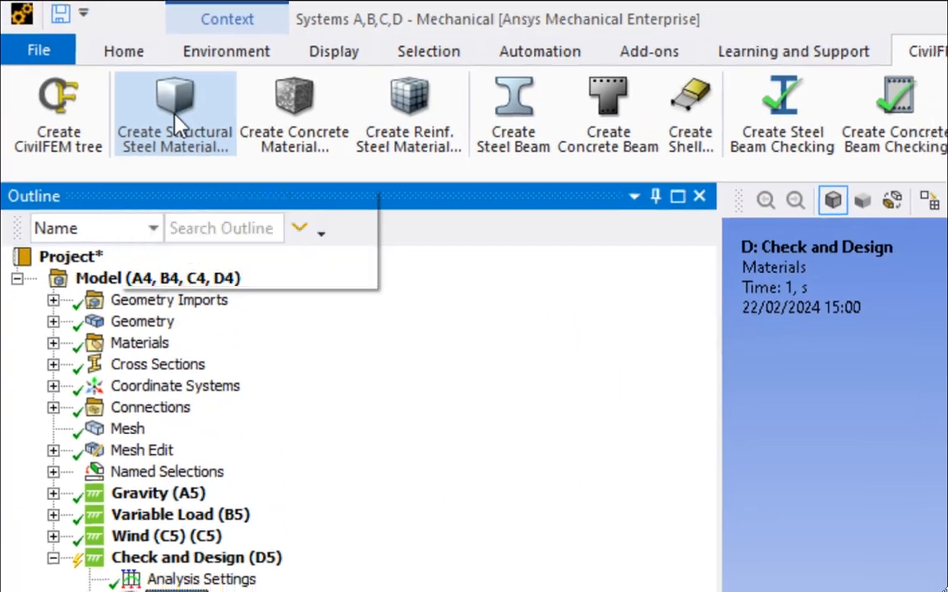
pyautogui.click(174, 115)
pyautogui.click(558, 259)
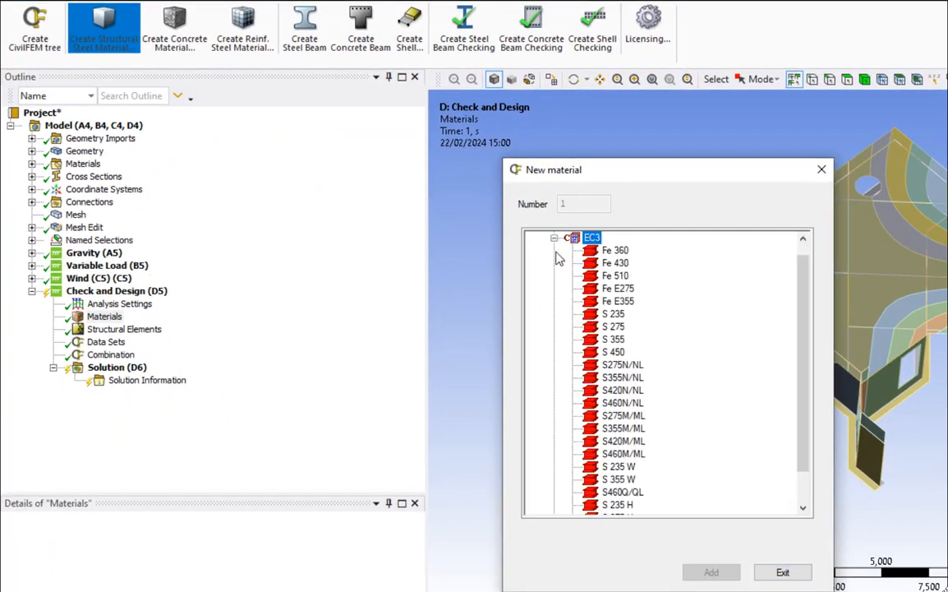
pyautogui.click(613, 327)
pyautogui.click(710, 572)
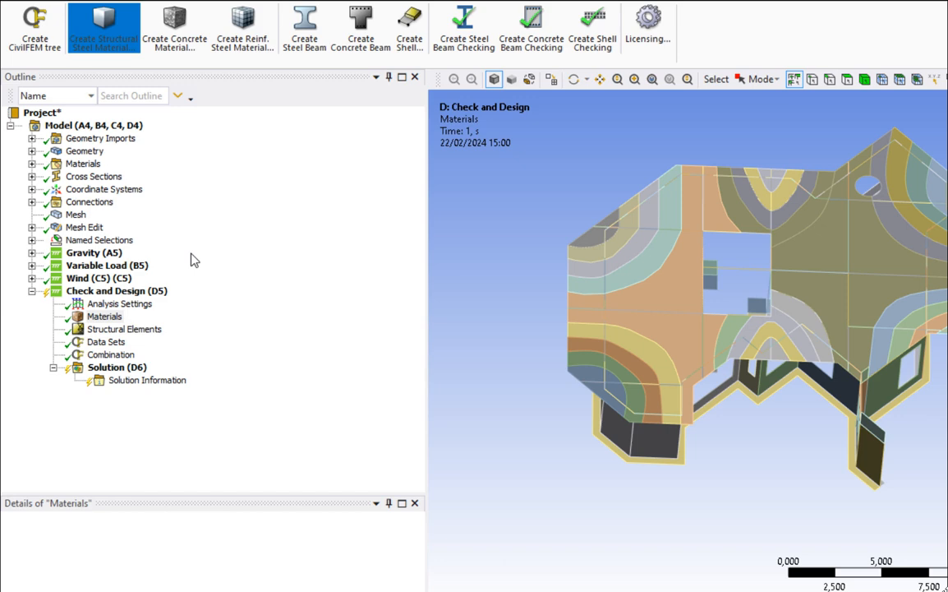
# - Add the EC2 concrete C45/55 to the Check and Design materials
pyautogui.click(174, 42)
pyautogui.click(554, 252)
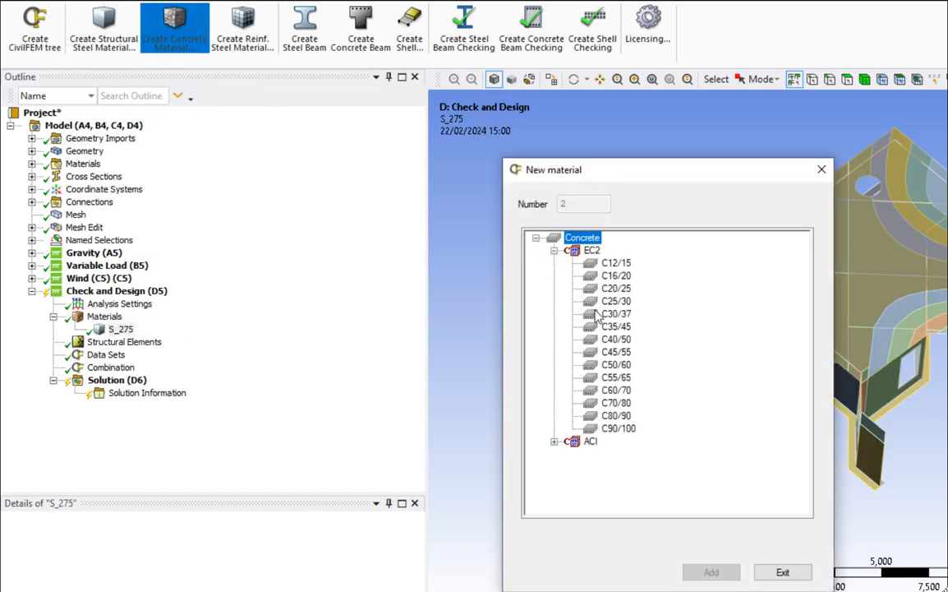
pyautogui.click(609, 353)
pyautogui.click(707, 571)
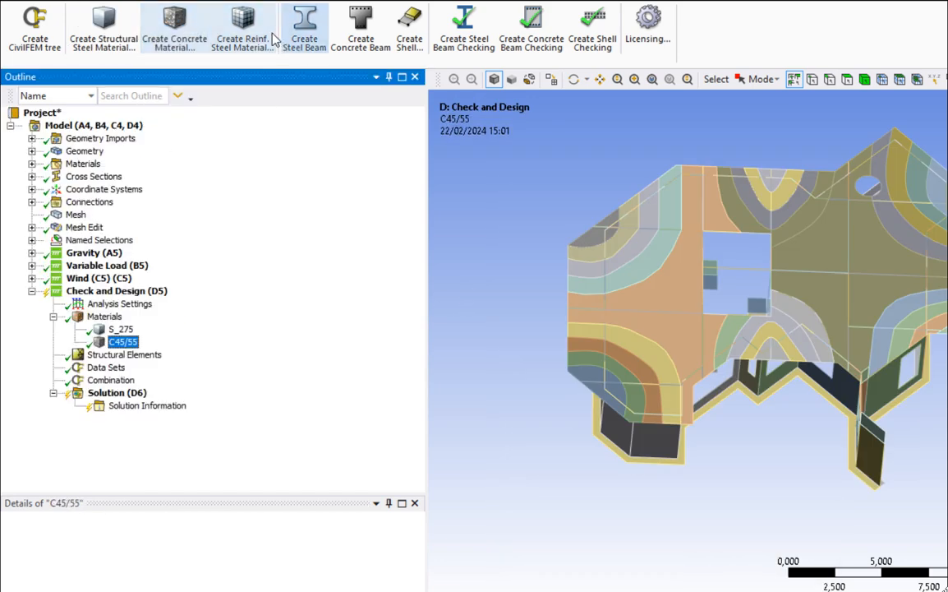
# - Add the EC2 reinforcing steel S500 to the Check and Design materials
pyautogui.click(242, 28)
pyautogui.click(554, 250)
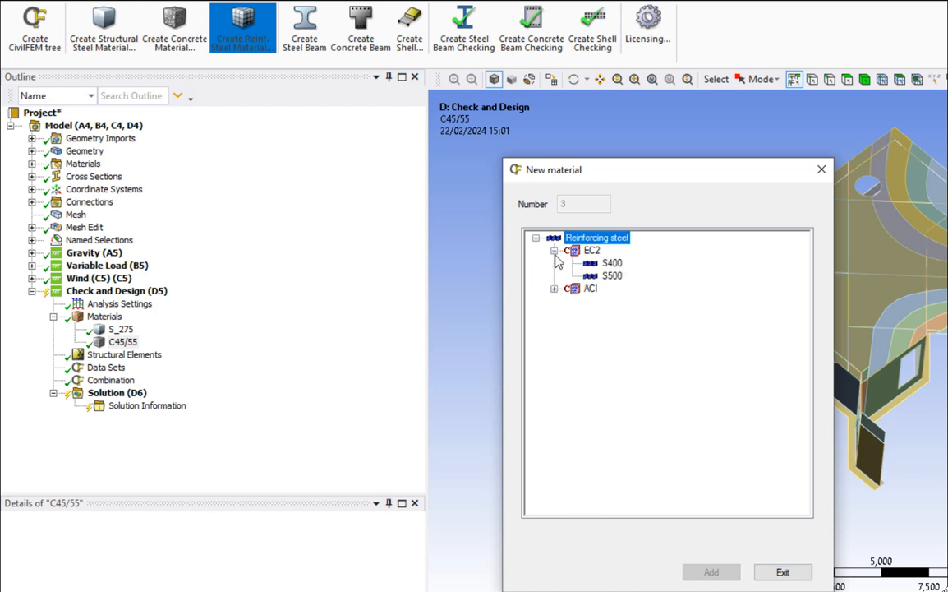
pyautogui.click(612, 276)
pyautogui.click(708, 572)
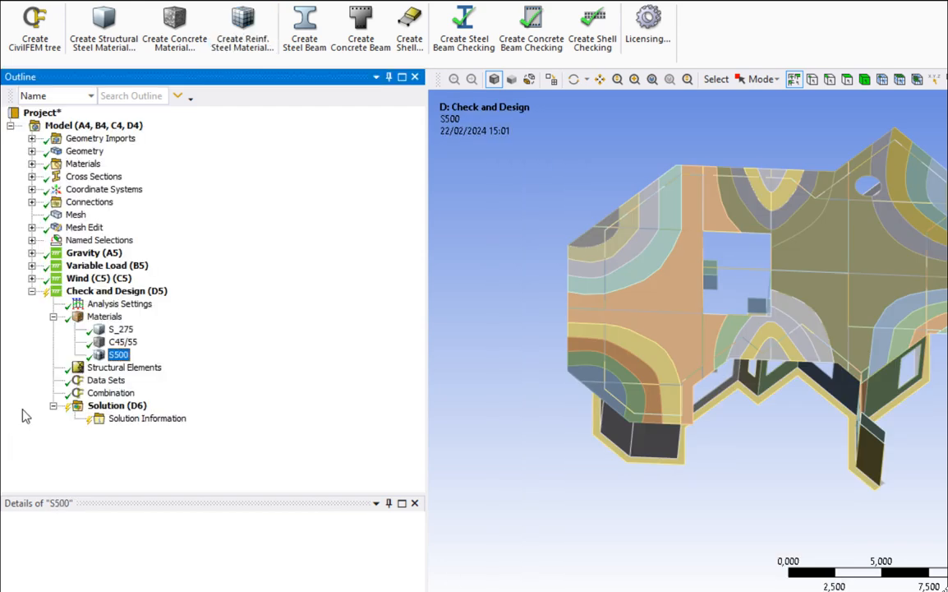
# - Open the C45/55 concrete for modification and examine its Eurocode 2 time-dependent properties up to an age of 28 days
pyautogui.rightClick(124, 343)
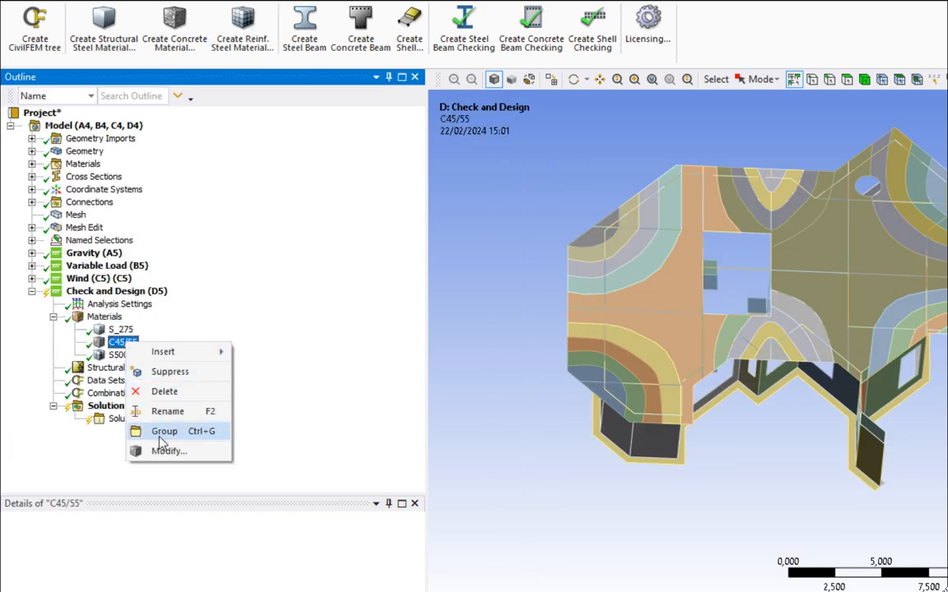
pyautogui.click(163, 452)
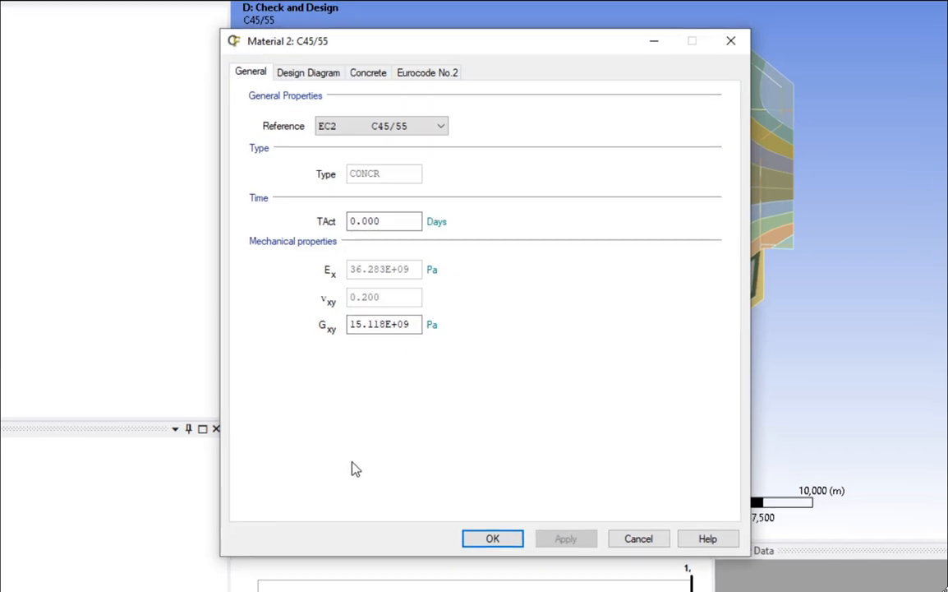
pyautogui.click(411, 73)
pyautogui.click(701, 116)
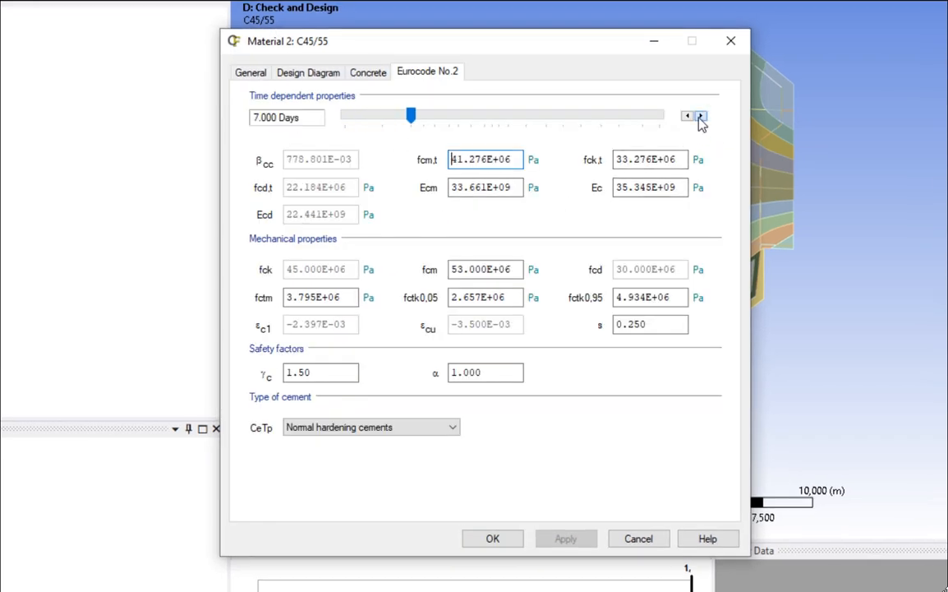
pyautogui.click(701, 116)
pyautogui.click(701, 116)
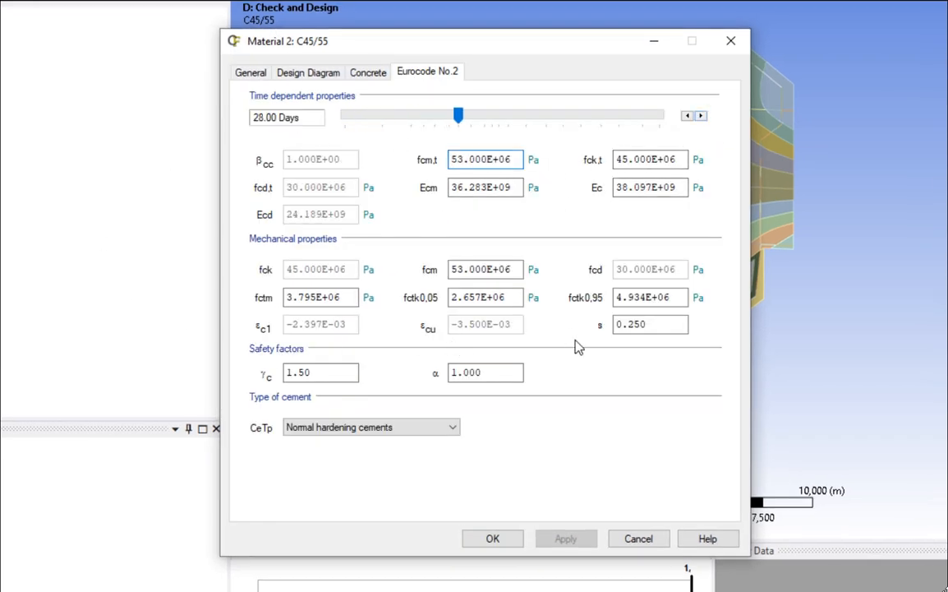
# - Inspect the end point at maximum compressive strain on the C45/55 design stress-strain diagram and accept the material properties
pyautogui.click(310, 74)
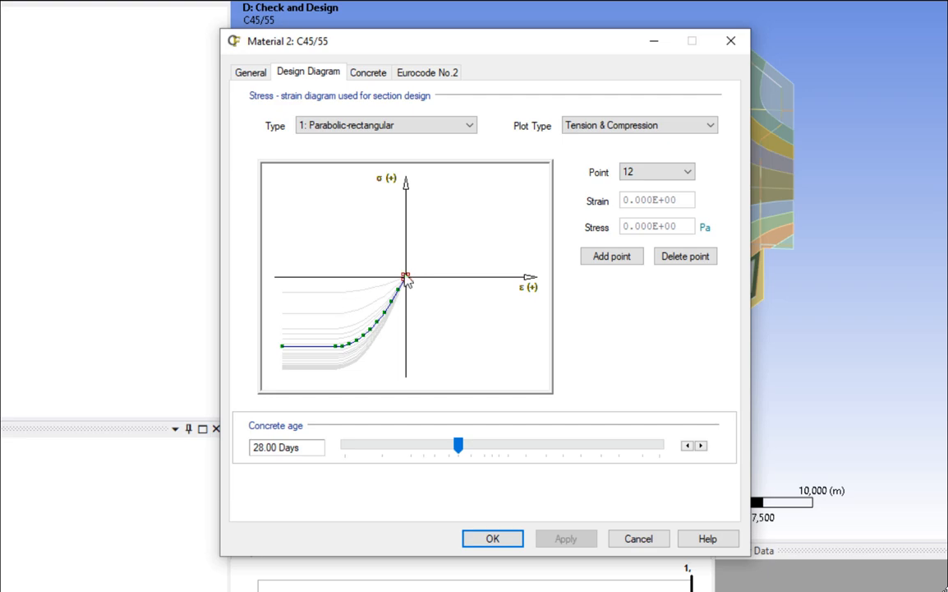
pyautogui.click(282, 347)
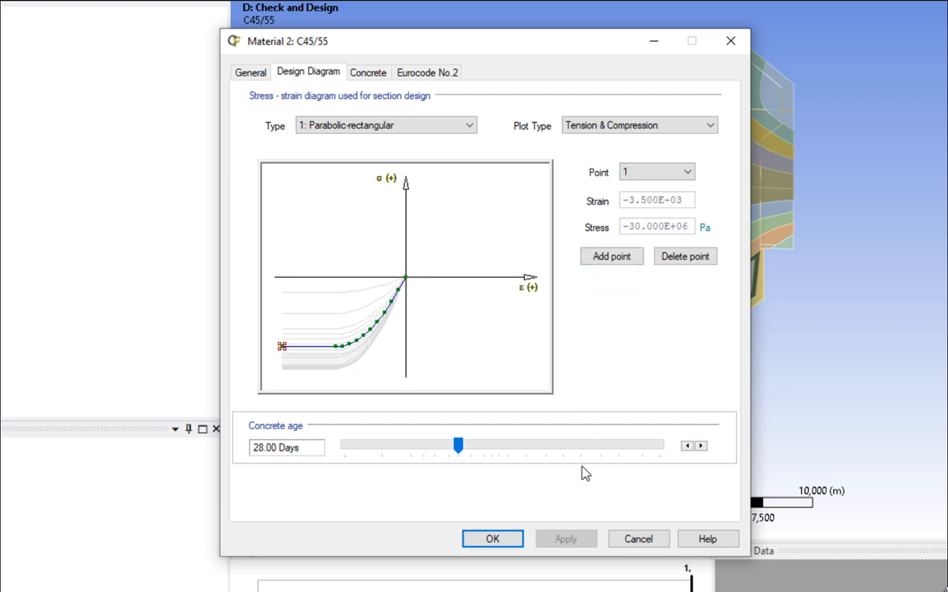
pyautogui.click(496, 539)
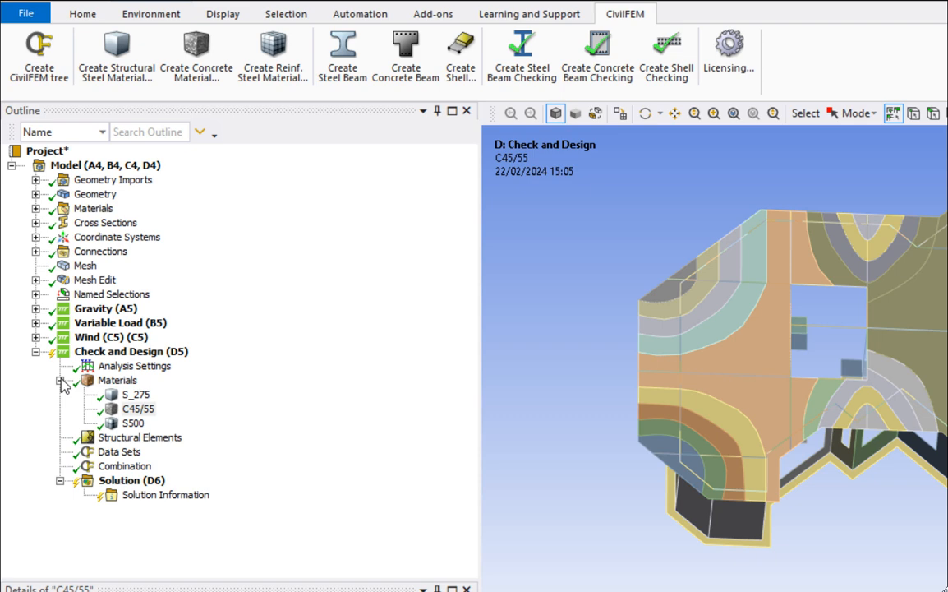
# - Create a CivilFEM shell under Structural Elements and assign it the concrete material C45/55
pyautogui.click(38, 254)
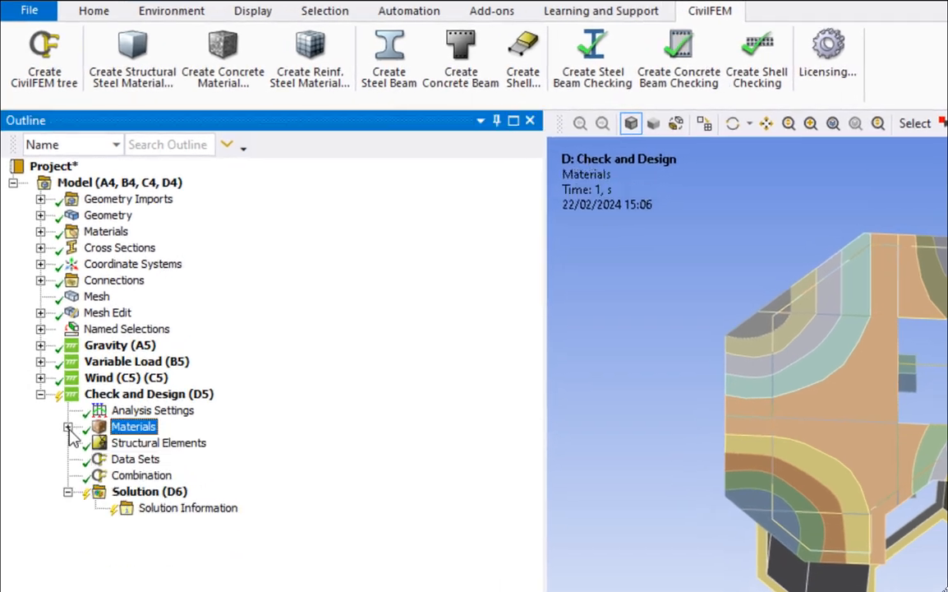
pyautogui.click(71, 264)
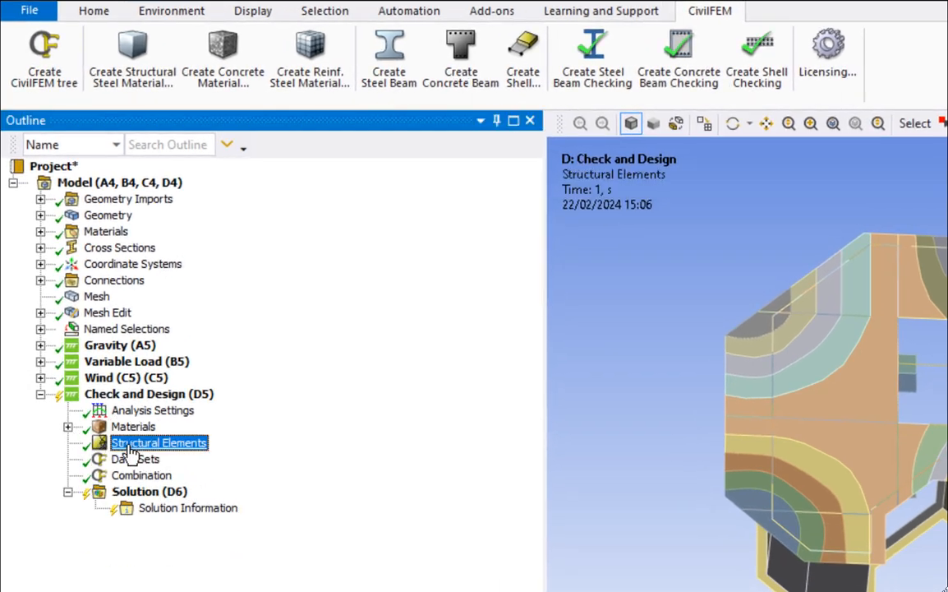
pyautogui.click(523, 68)
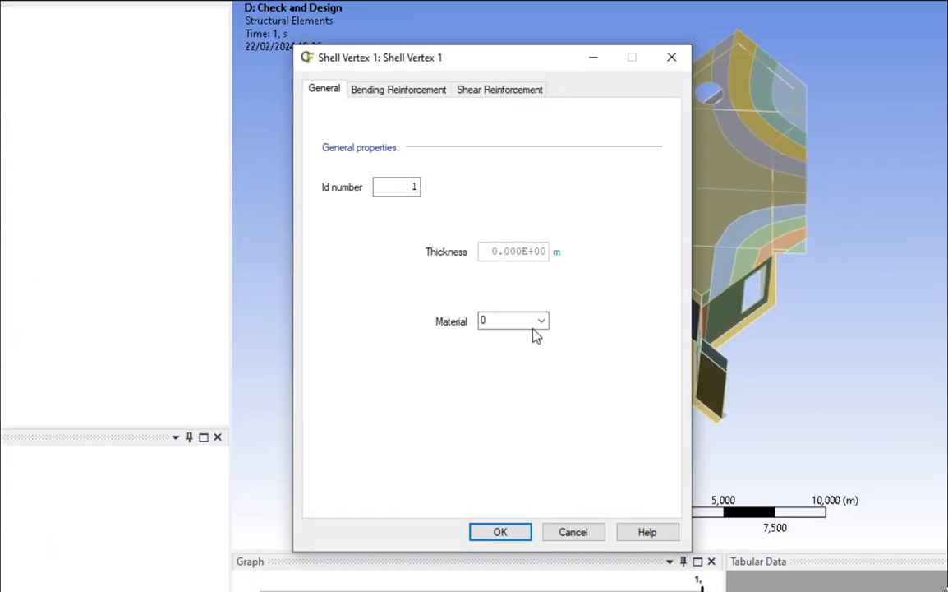
pyautogui.click(912, 529)
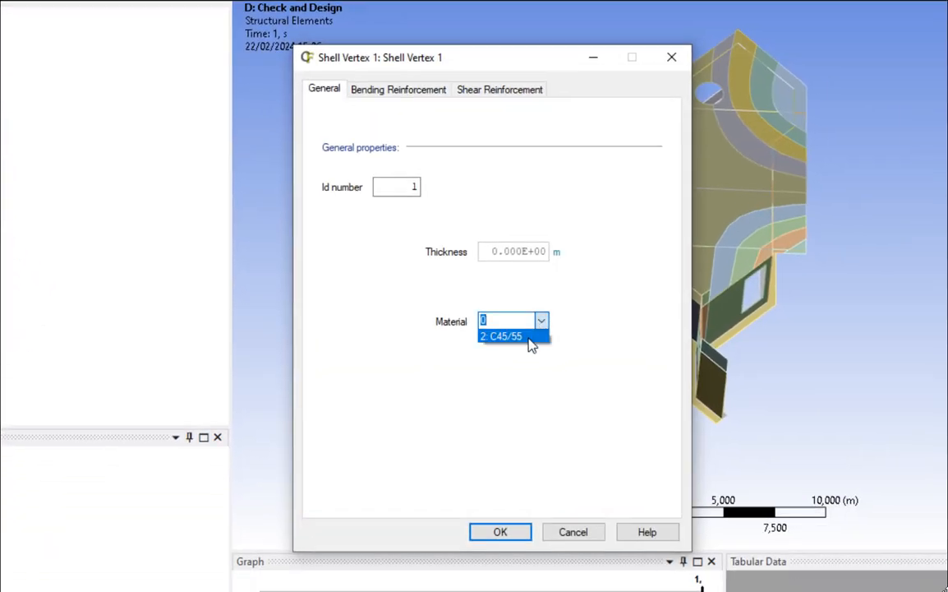
# - Define the shell's bending reinforcement with material S500, a mechanical cover of 0.05 m and an ASSXT ratio of 1 m²/m
pyautogui.click(399, 91)
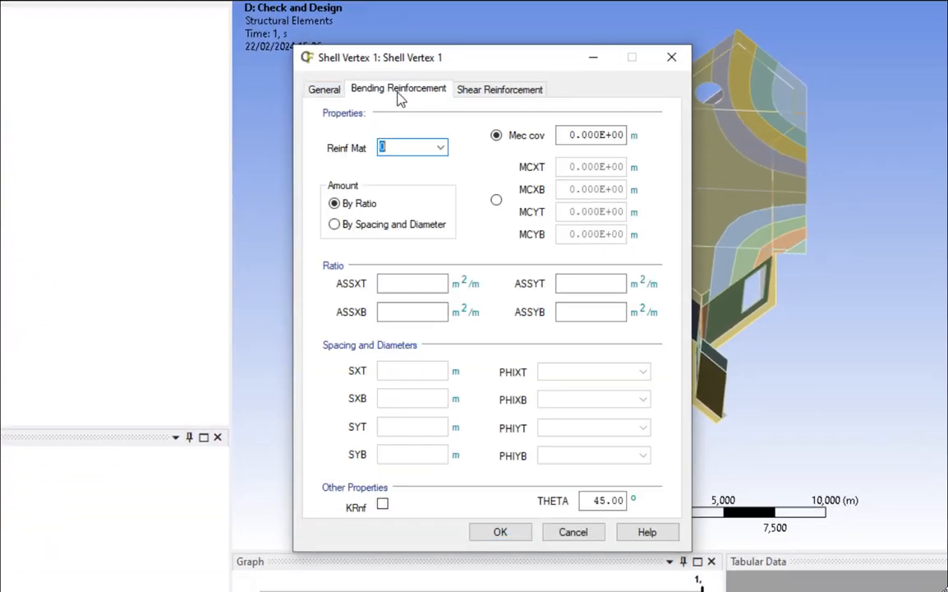
pyautogui.click(441, 148)
pyautogui.click(402, 161)
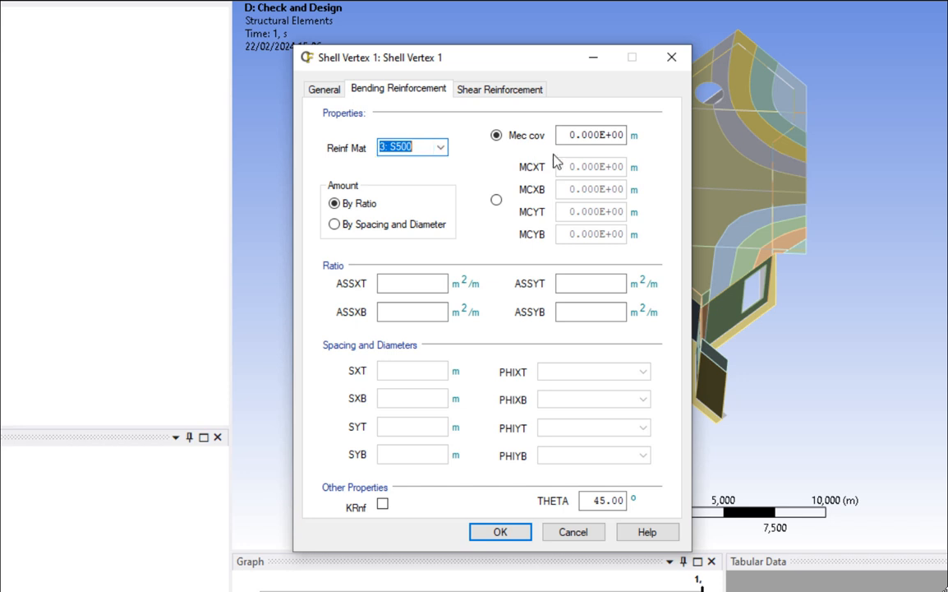
pyautogui.moveTo(586, 135); pyautogui.dragTo(594, 136)
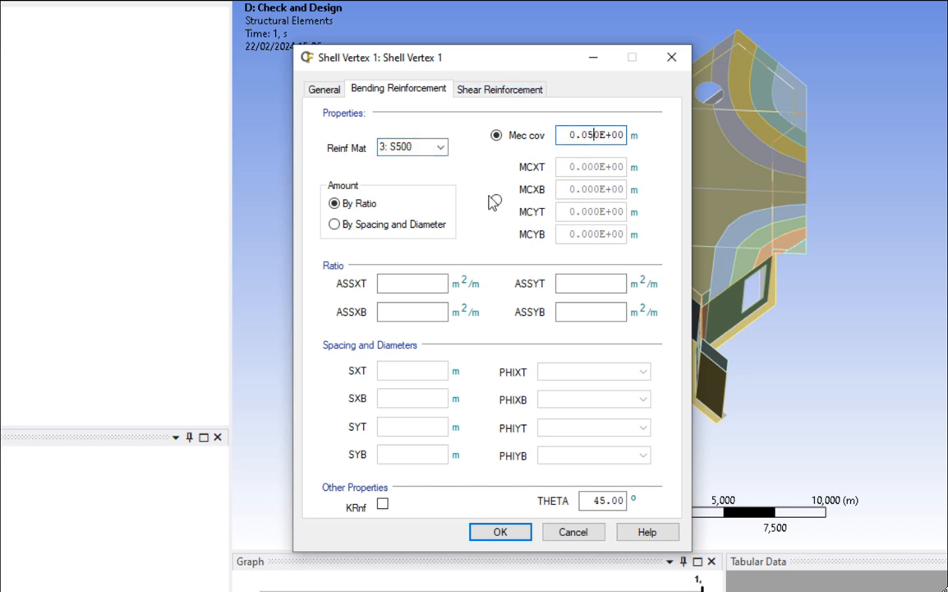
pyautogui.click(433, 284)
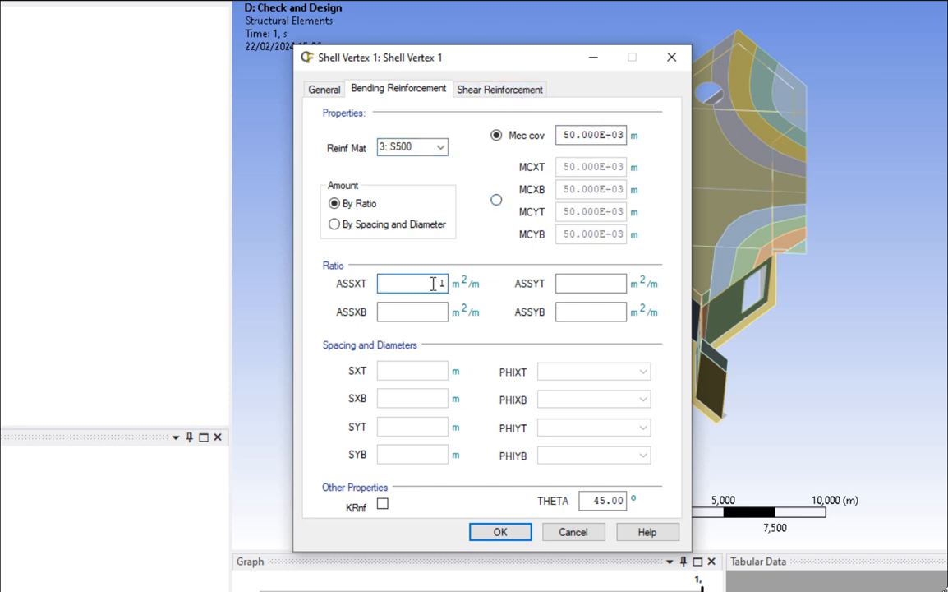
# - Assign S500 as the shell's shear reinforcement material
pyautogui.click(503, 90)
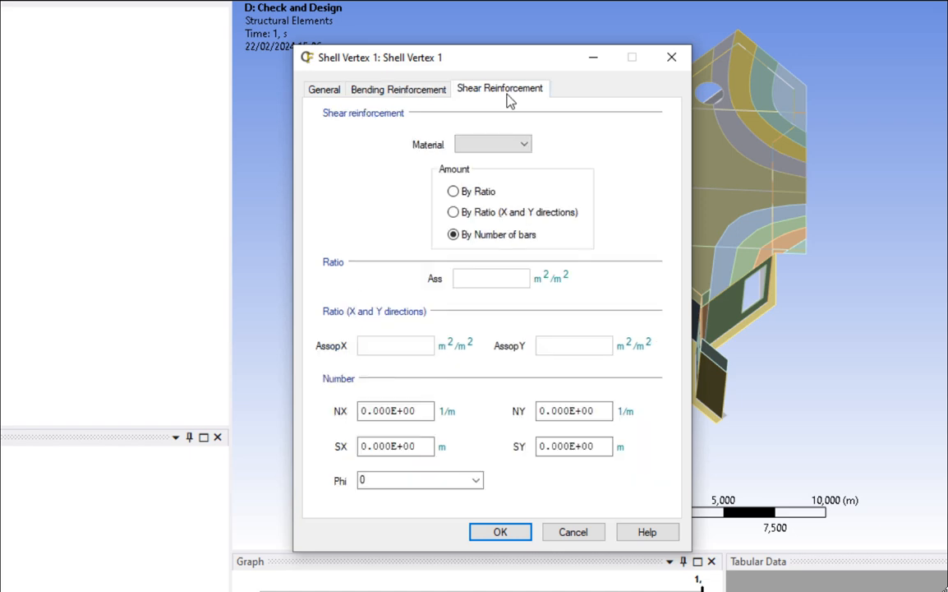
pyautogui.click(507, 146)
pyautogui.click(482, 156)
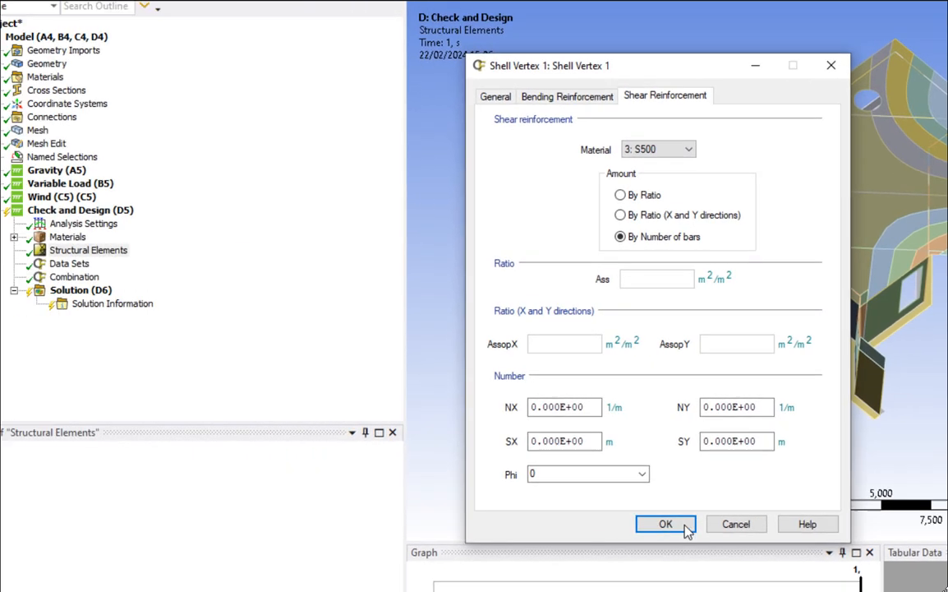
# - Accept the shell's reinforcement settings and scope the CF Concrete Shell to the roof face beside the rectangular opening by geometry selection
pyautogui.click(500, 532)
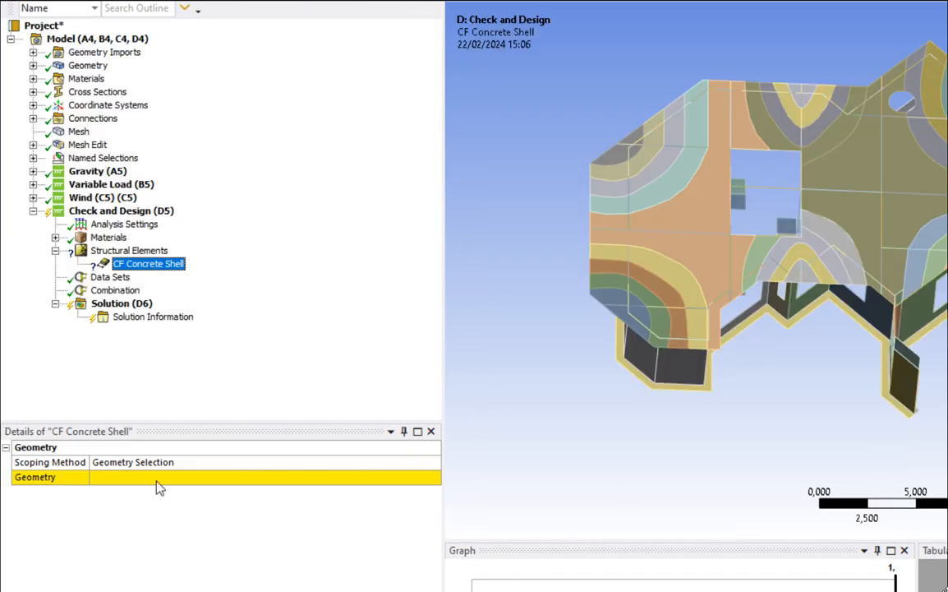
pyautogui.click(155, 481)
pyautogui.click(698, 247)
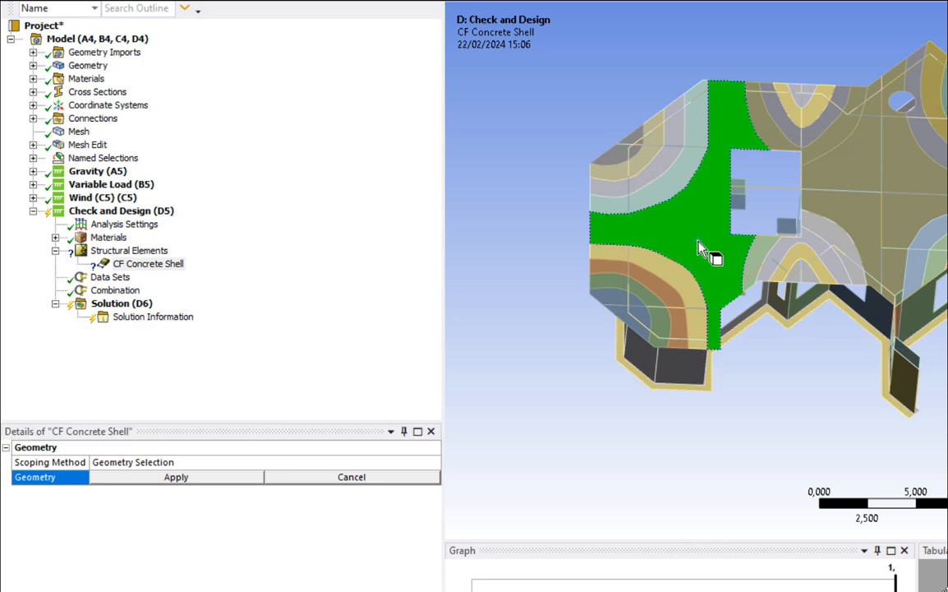
pyautogui.click(166, 480)
# - Change the CF Concrete Shell's scoping method to Named Selection and assign Roof_40
pyautogui.click(435, 463)
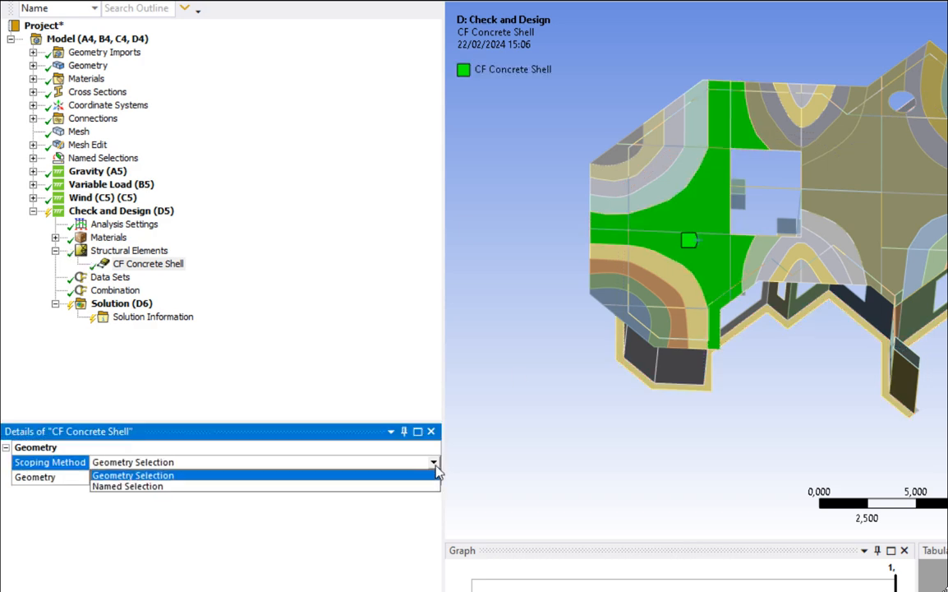
pyautogui.click(396, 487)
pyautogui.click(434, 479)
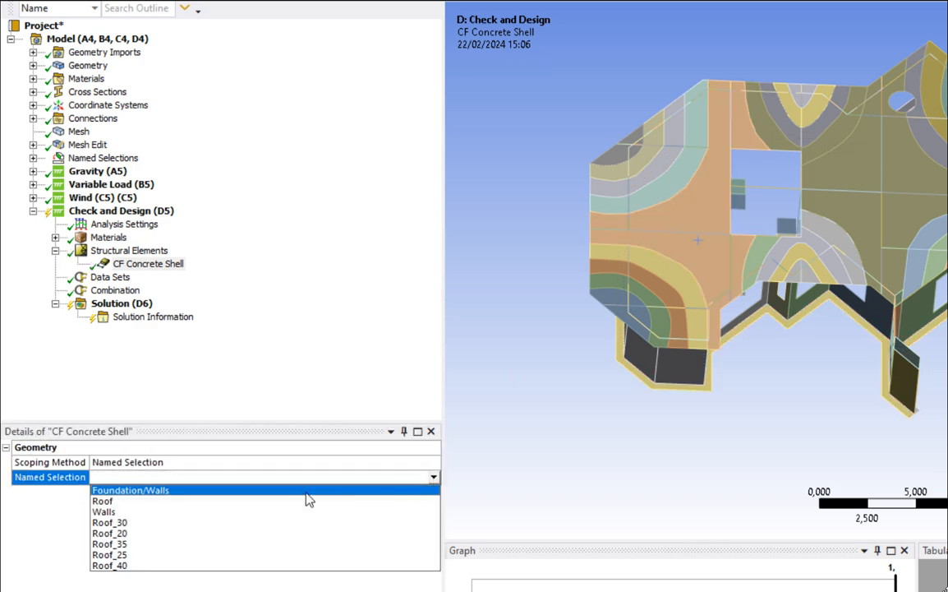
pyautogui.click(244, 566)
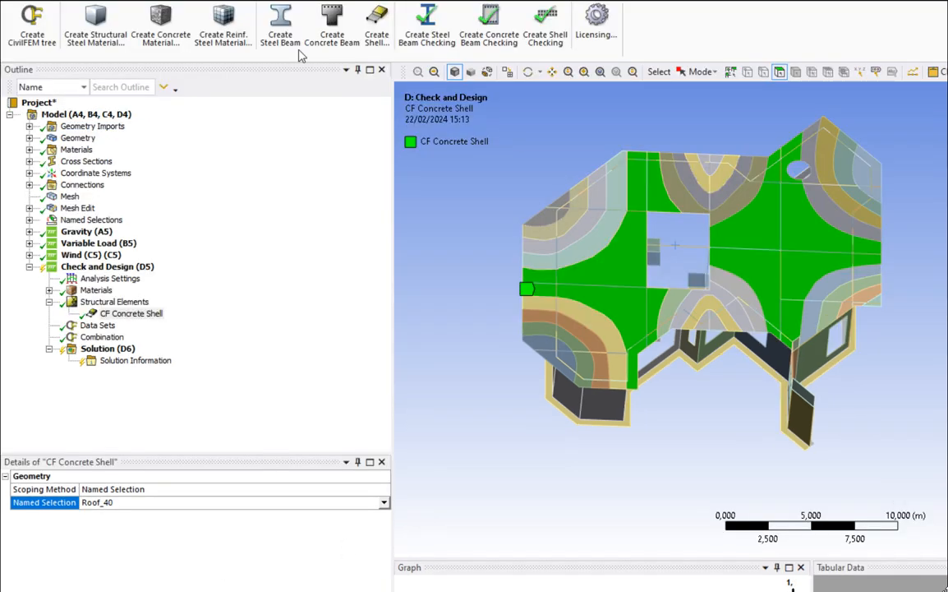
# - Create a CivilFEM concrete beam with material C45/55 and scope it to the vertical column edge beneath the roof
pyautogui.click(332, 24)
pyautogui.click(332, 489)
pyautogui.click(383, 489)
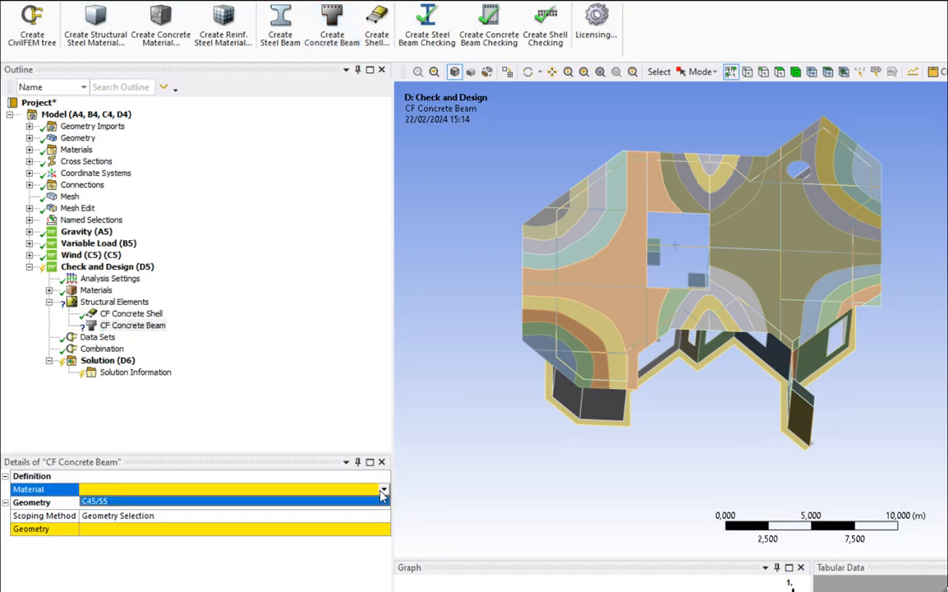
pyautogui.click(383, 501)
pyautogui.click(269, 529)
pyautogui.moveTo(802, 426); pyautogui.dragTo(655, 323, button='middle')
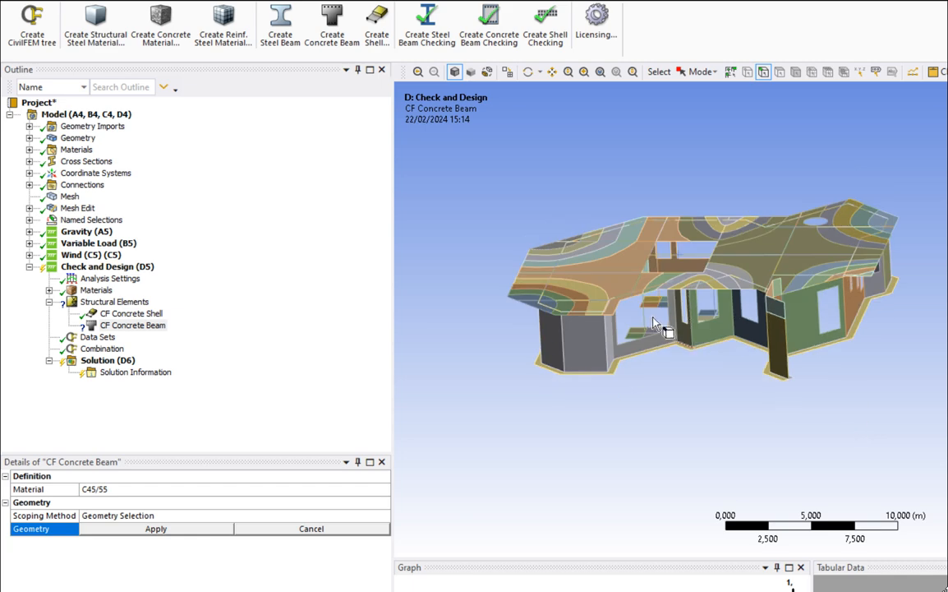
pyautogui.click(656, 323)
pyautogui.click(215, 528)
# - Open the concrete beam's circular section in its reinforcement groups editing mode and accept the section
pyautogui.rightClick(161, 328)
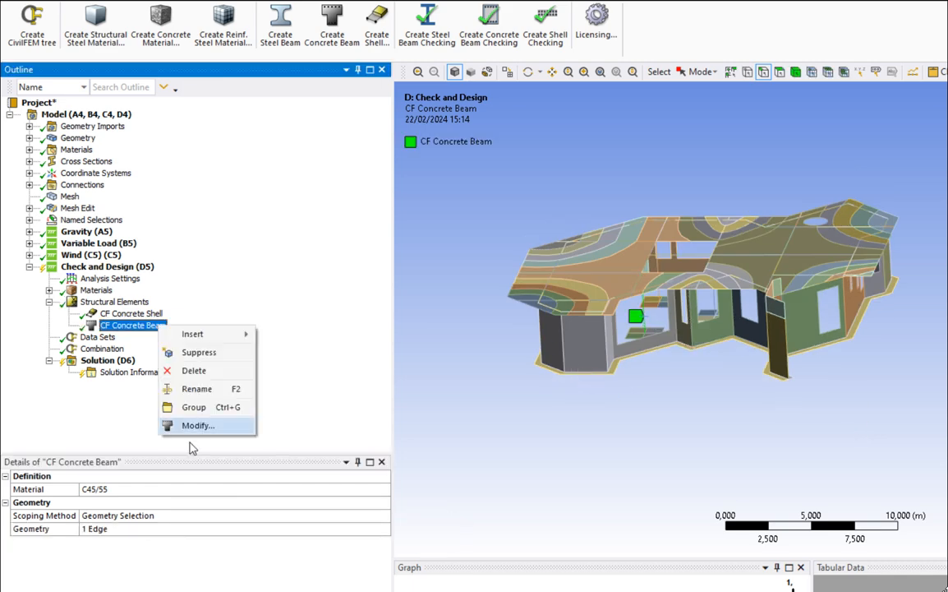
pyautogui.click(197, 425)
pyautogui.click(383, 134)
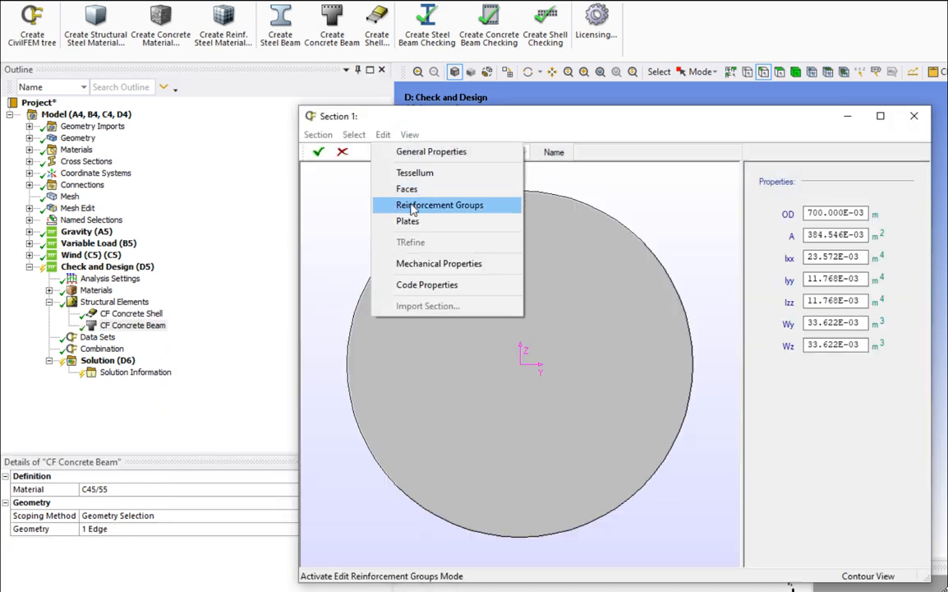
pyautogui.click(319, 152)
pyautogui.click(319, 152)
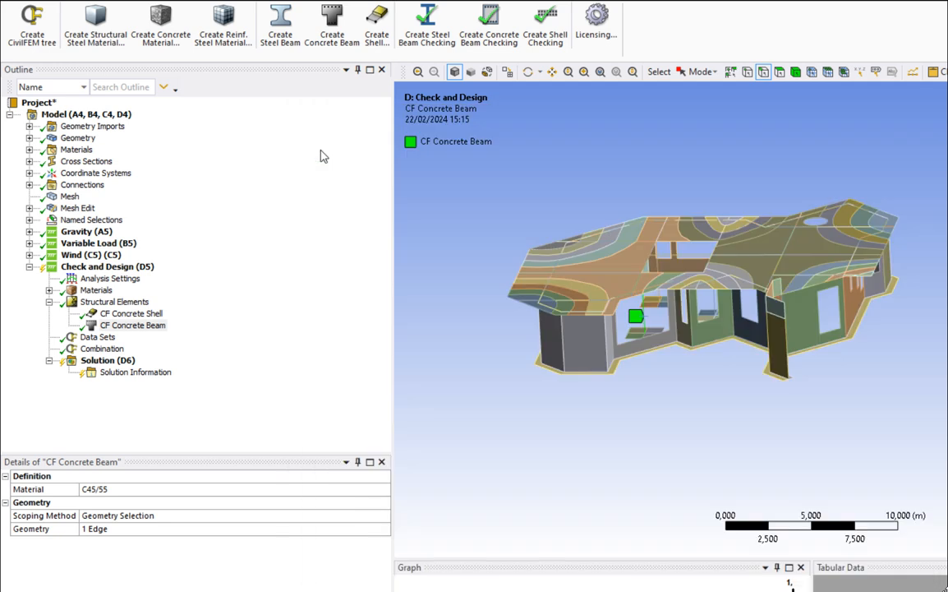
# - Create a CivilFEM steel beam with material S_275 and scope it to the edge crossing the roof opening
pyautogui.click(280, 24)
pyautogui.click(367, 490)
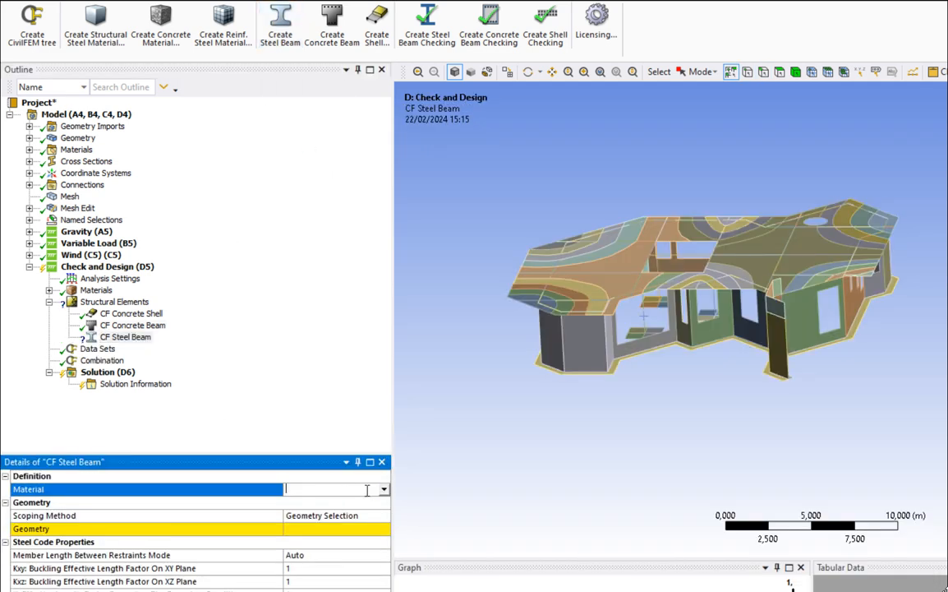
pyautogui.click(376, 502)
pyautogui.click(333, 530)
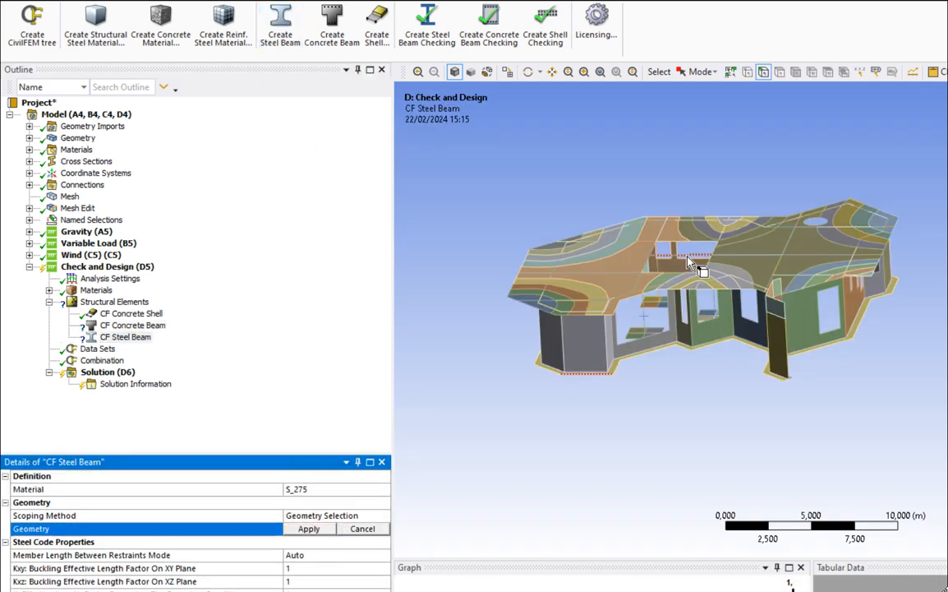
pyautogui.click(310, 529)
# - Import the European IPE 160 profile from the hot rolled shapes library as the steel beam's section and accept it
pyautogui.rightClick(135, 336)
pyautogui.click(175, 438)
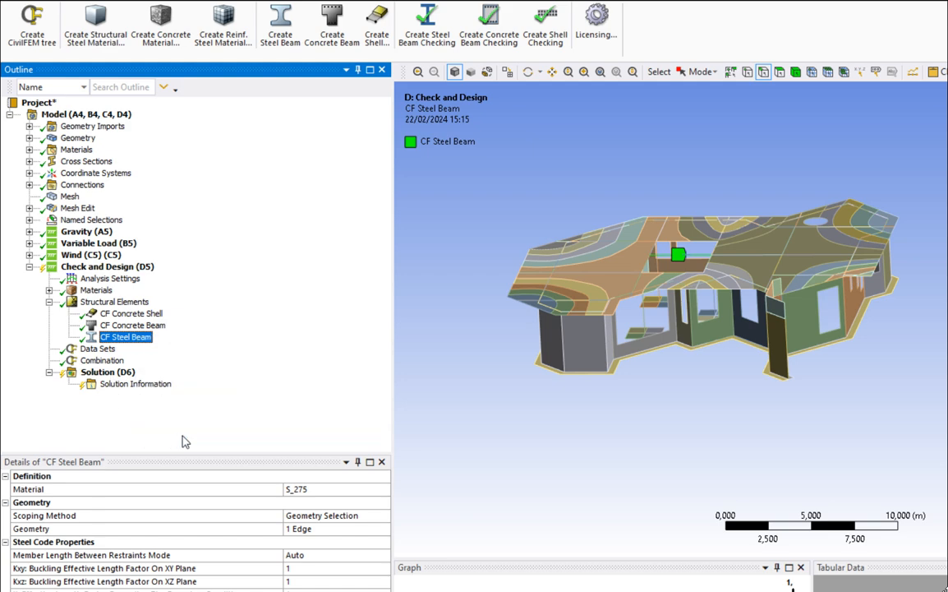
pyautogui.click(383, 133)
pyautogui.click(418, 306)
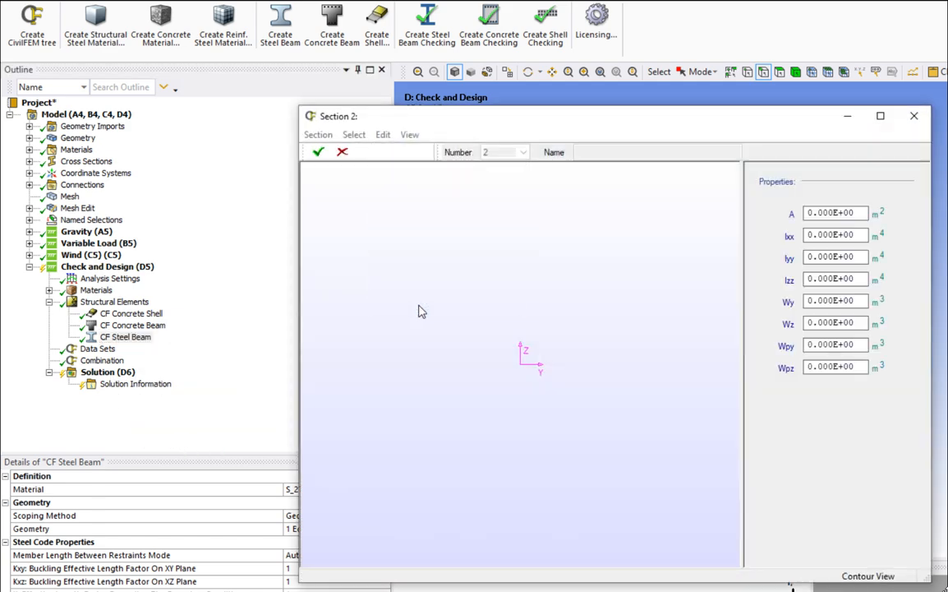
pyautogui.click(323, 179)
pyautogui.click(366, 238)
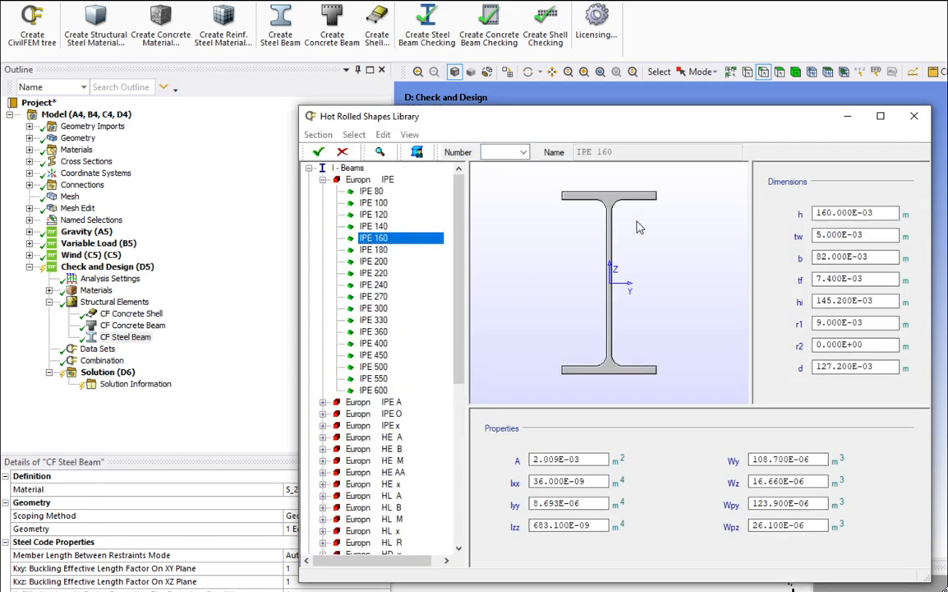
pyautogui.click(318, 152)
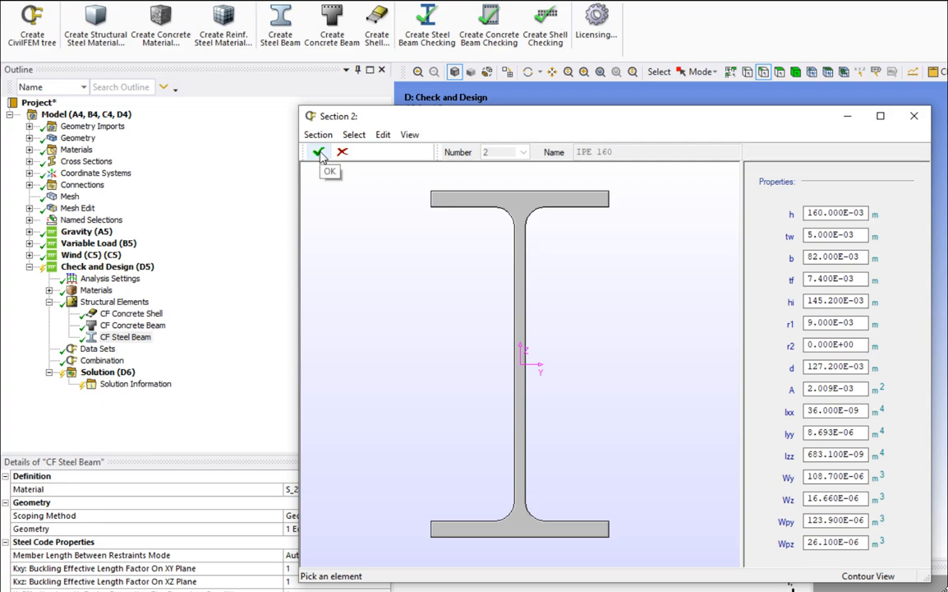
pyautogui.click(319, 154)
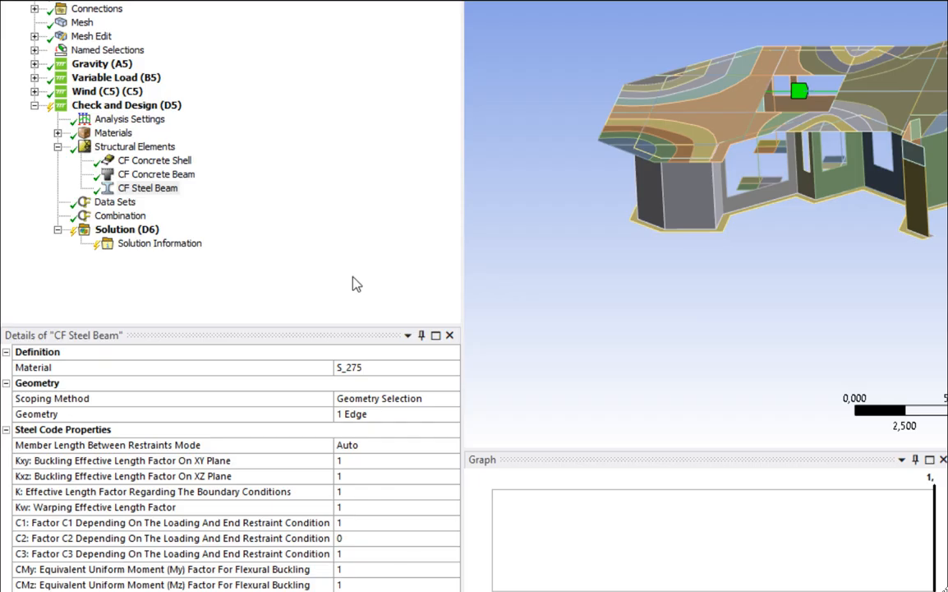
# - Add data sets from the result files of Gravity (A5), Variable Load (B5) and Wind (C5)
pyautogui.click(111, 203)
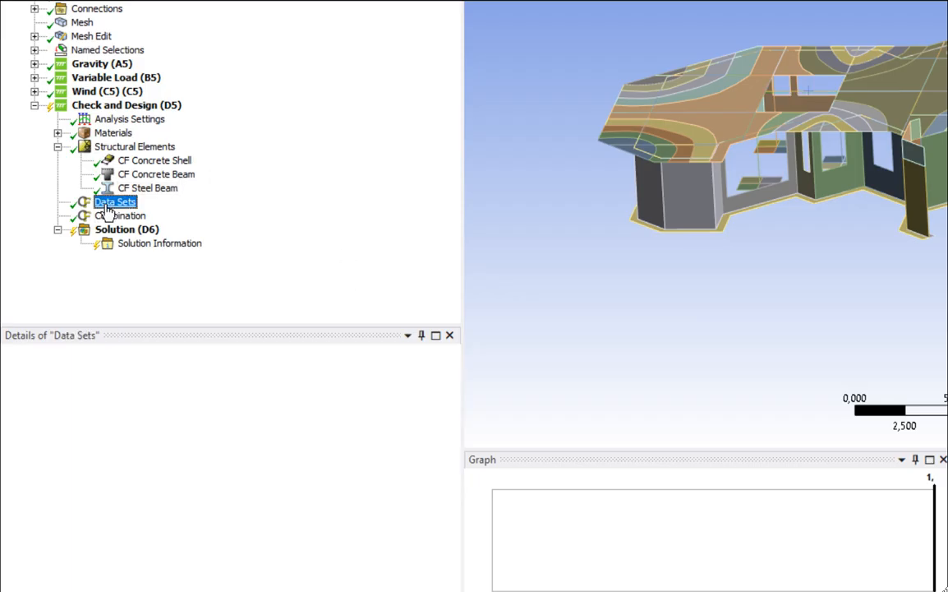
pyautogui.rightClick(108, 210)
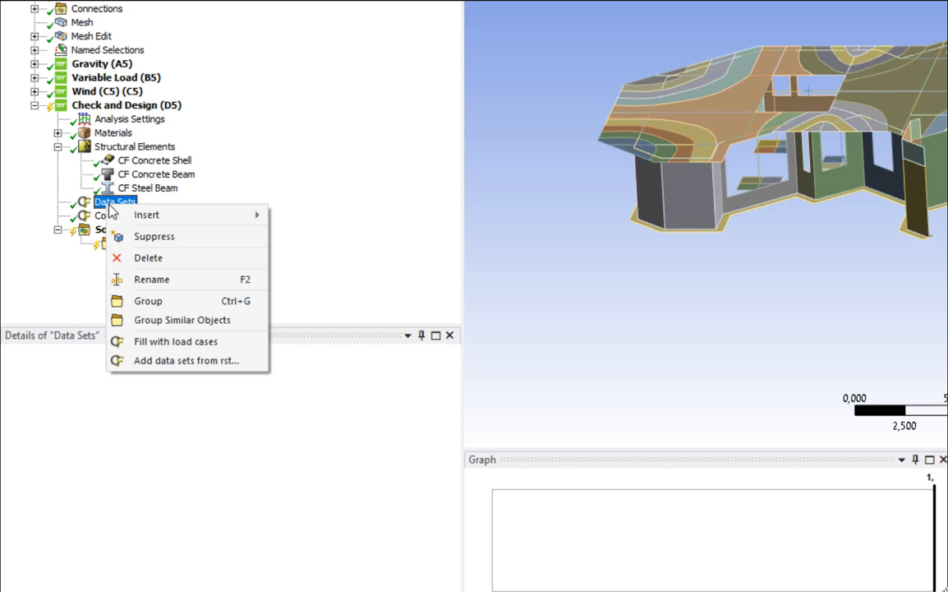
pyautogui.click(211, 361)
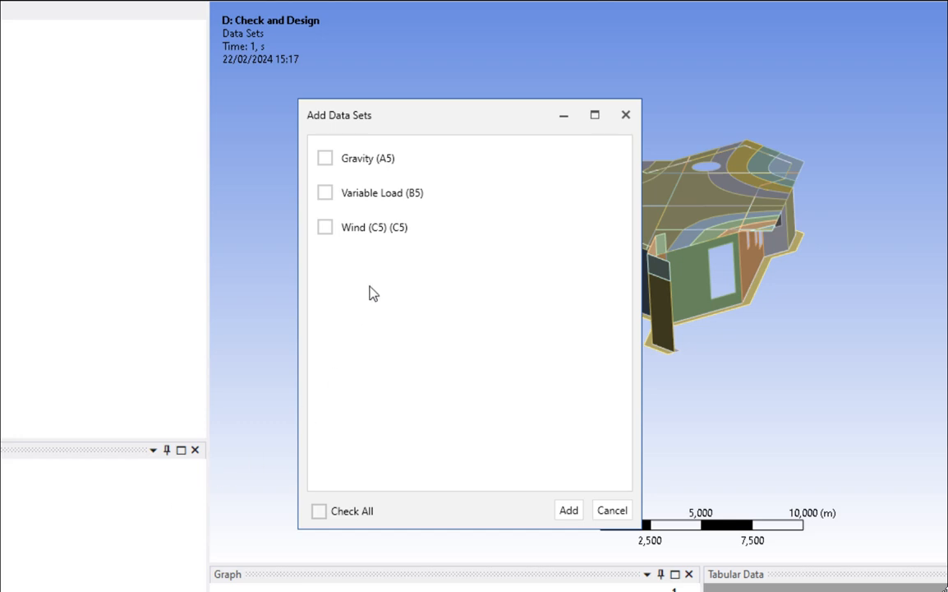
pyautogui.click(325, 161)
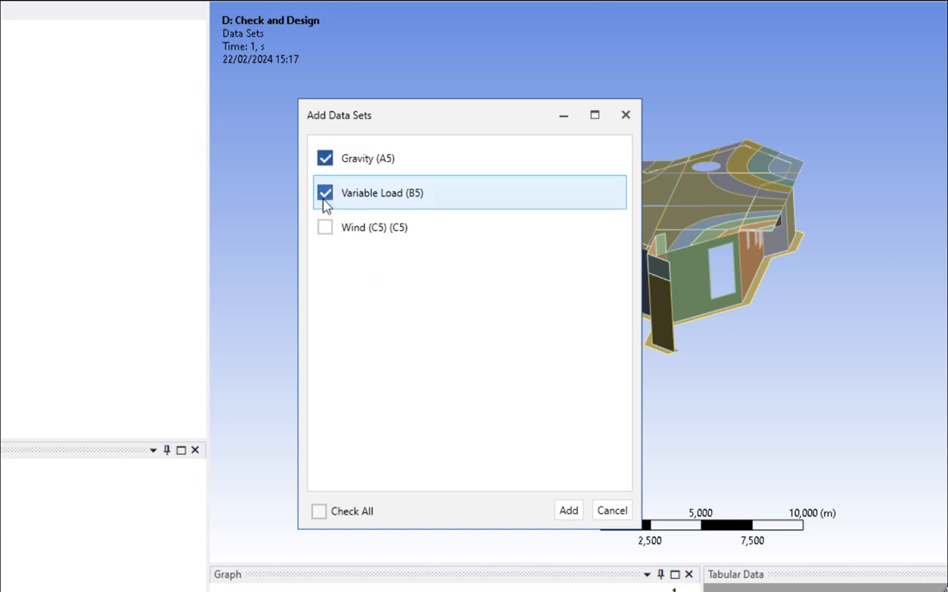
pyautogui.click(567, 511)
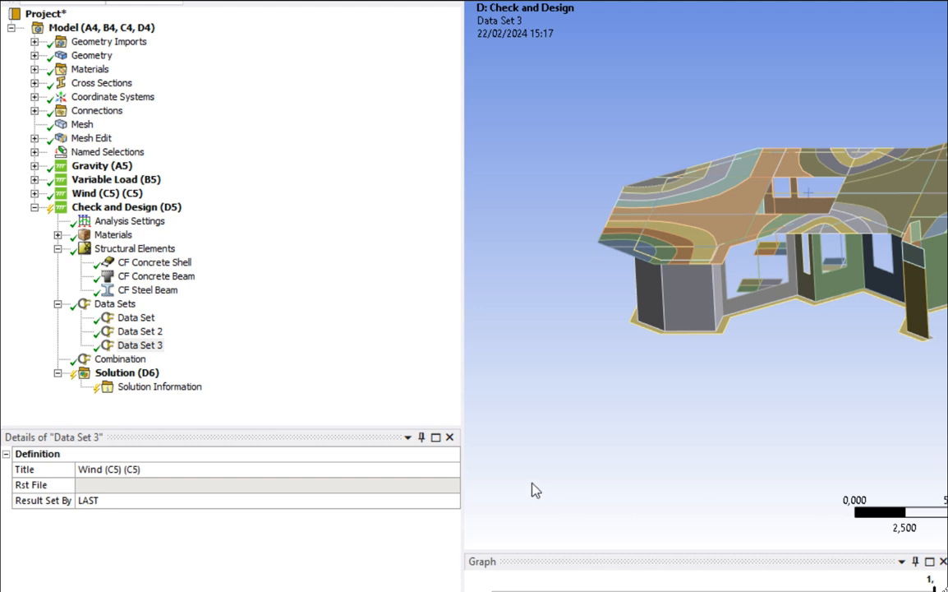
# - Set the Combination object's type to User
pyautogui.click(121, 360)
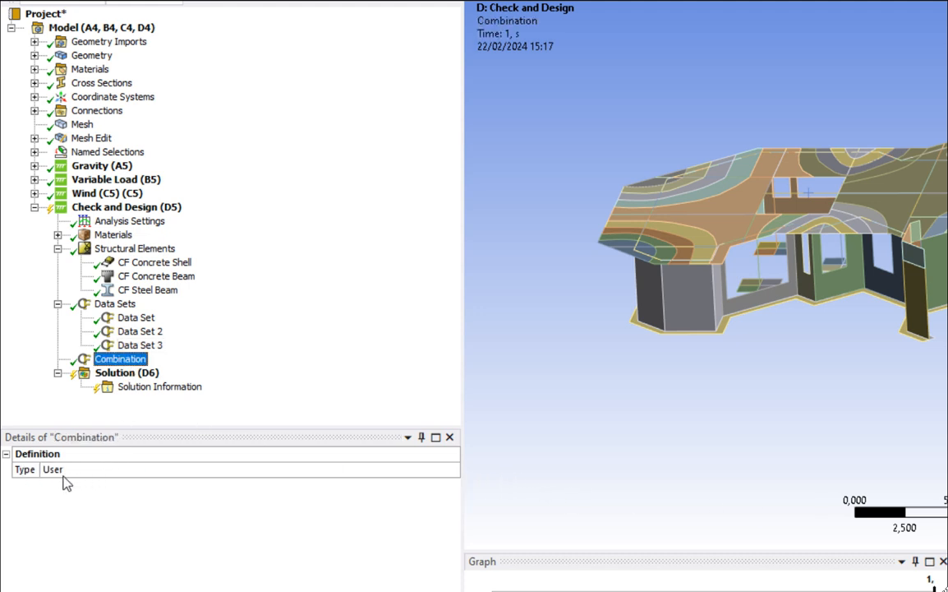
pyautogui.click(451, 475)
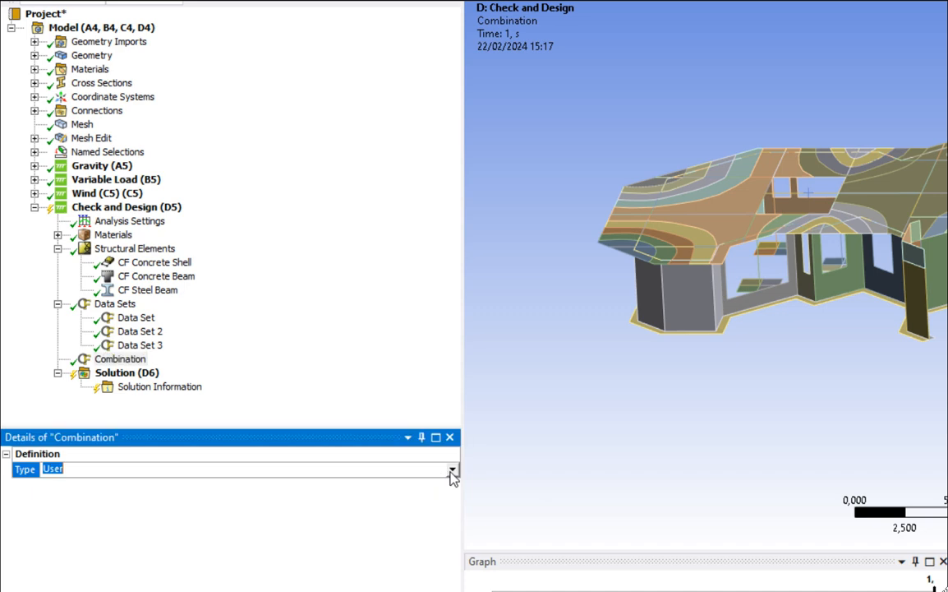
pyautogui.click(451, 473)
pyautogui.click(372, 485)
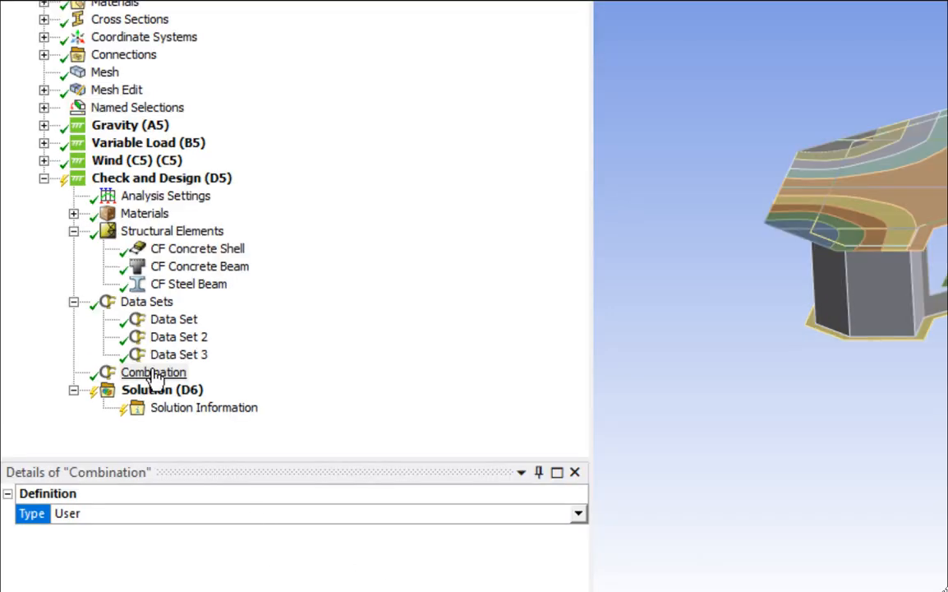
# - Modify the Combination object by creating combination number 1 of type ADD with 3 start states
pyautogui.rightClick(156, 378)
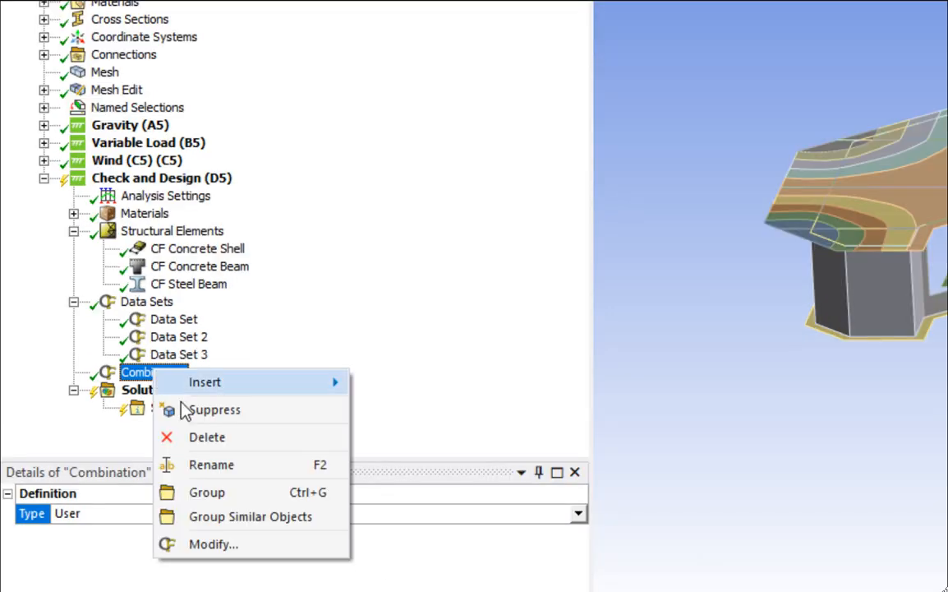
pyautogui.click(239, 548)
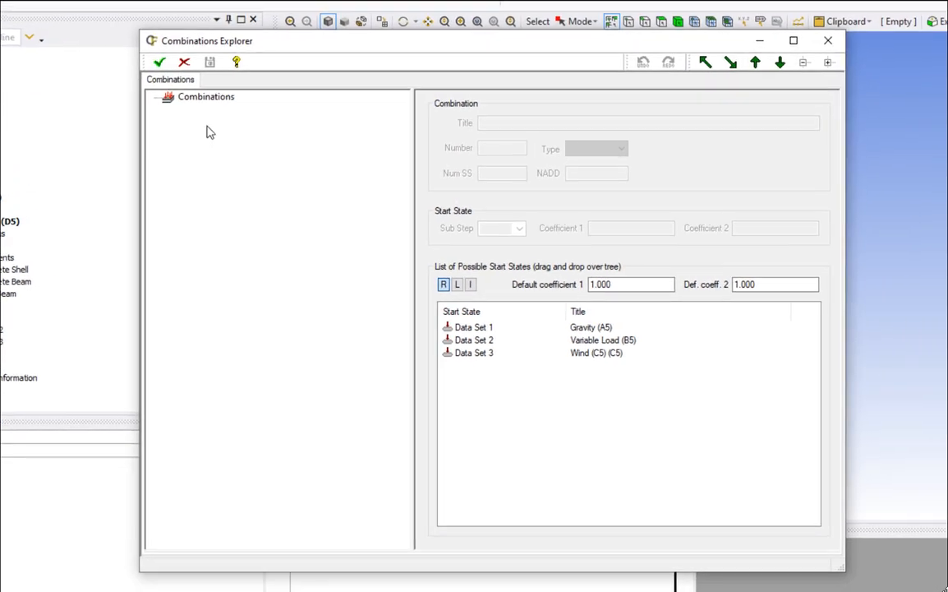
pyautogui.click(273, 74)
pyautogui.click(518, 149)
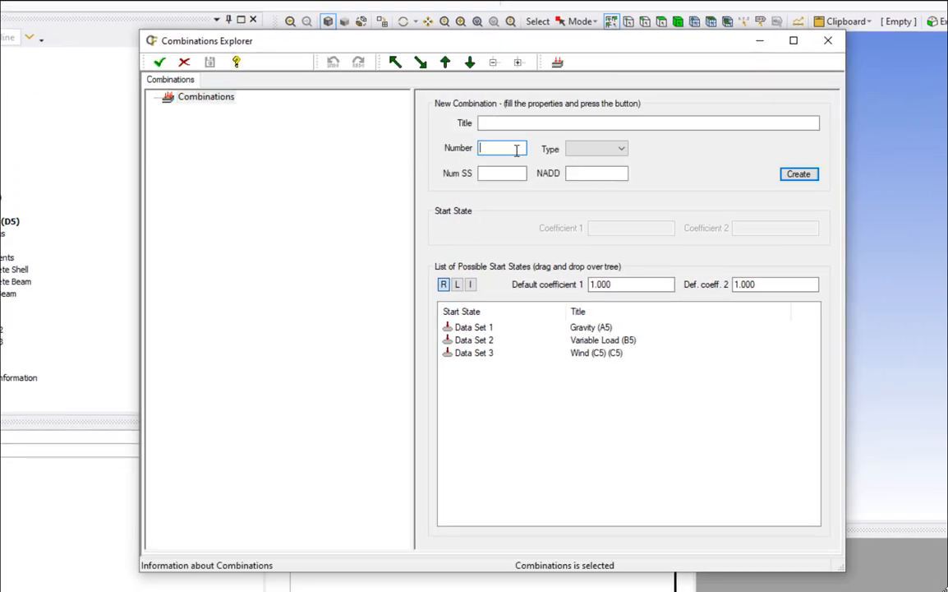
pyautogui.click(601, 149)
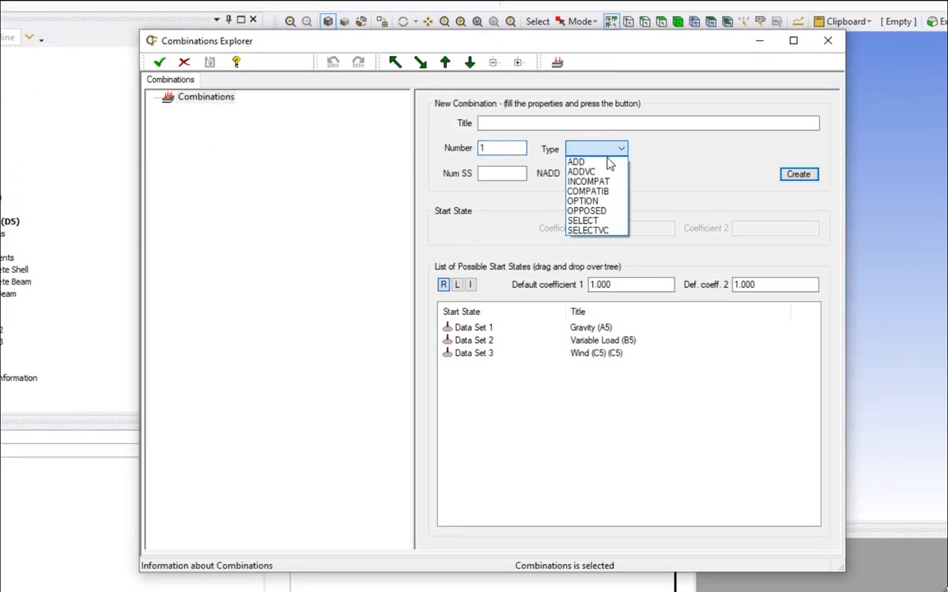
pyautogui.click(580, 158)
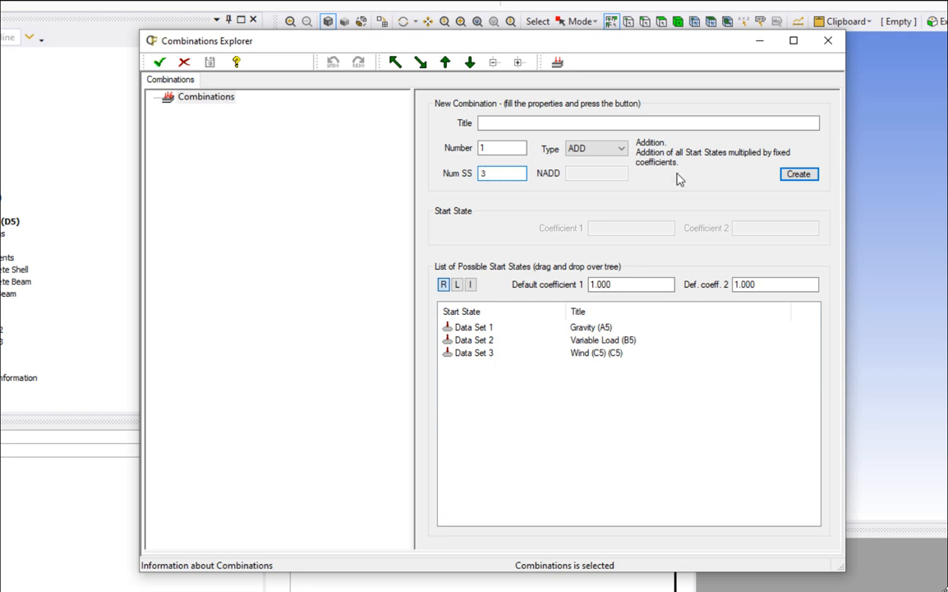
pyautogui.click(806, 178)
pyautogui.click(168, 110)
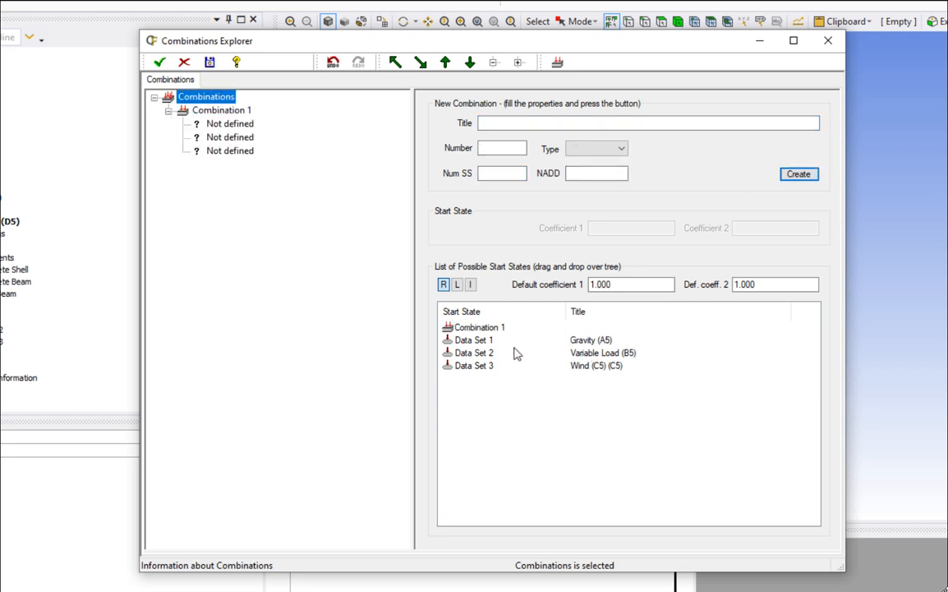
# - Assign Data Sets 1 to 3 to the three undefined start states of Combination 1
pyautogui.click(492, 340)
pyautogui.keyDown('shift'); pyautogui.click(493, 366); pyautogui.keyUp('shift')
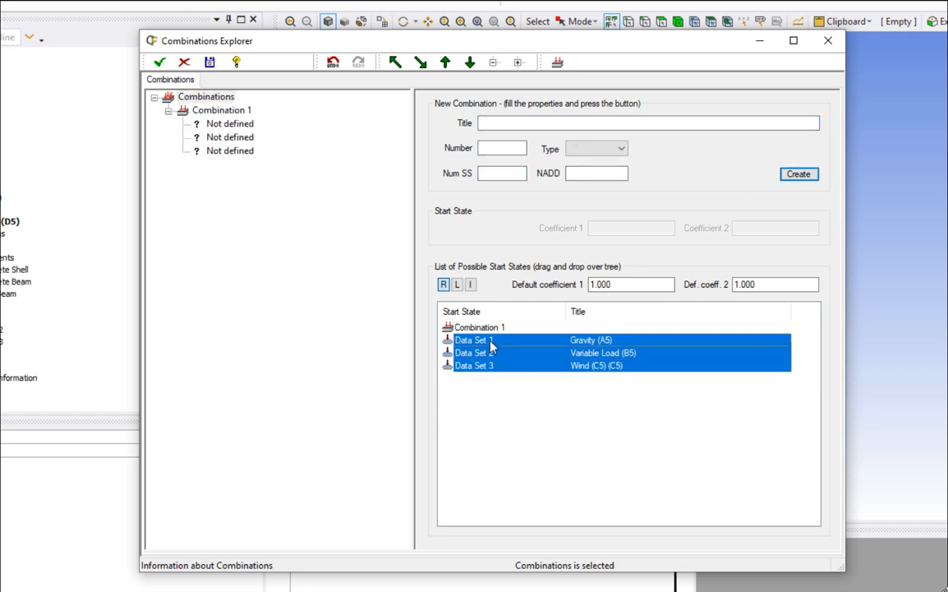
pyautogui.moveTo(493, 366); pyautogui.dragTo(230, 148)
# - Set Coefficient 1 of Combination 1's start states to 1.35 for Data Set 1 and enter new coefficients for Data Sets 2 and 3
pyautogui.click(226, 124)
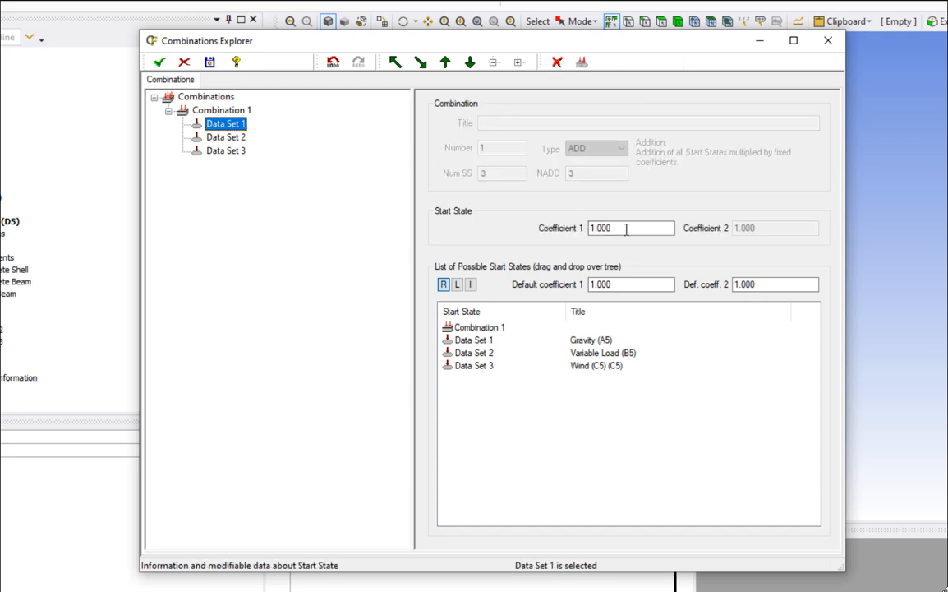
pyautogui.click(596, 229)
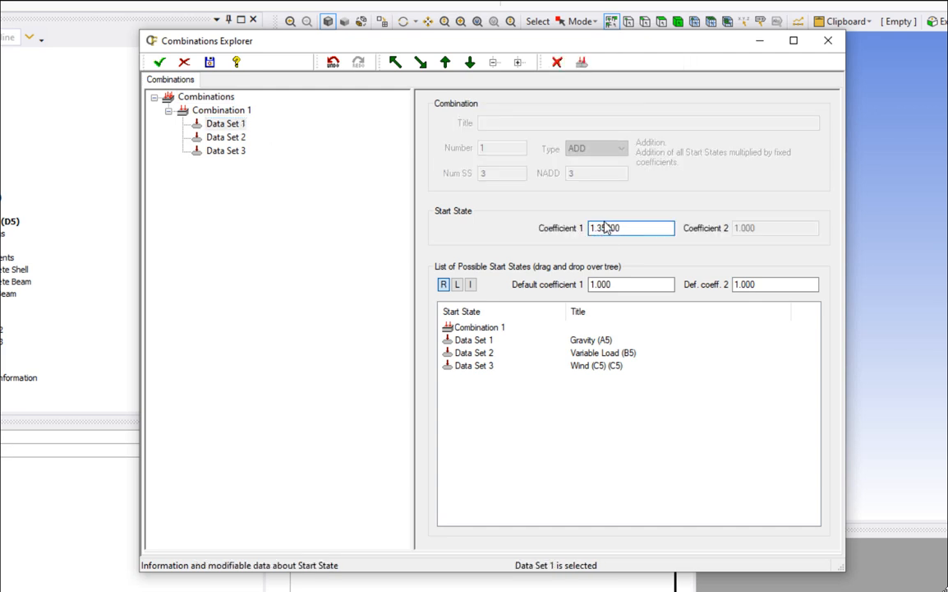
pyautogui.click(220, 139)
pyautogui.moveTo(598, 230); pyautogui.dragTo(601, 229)
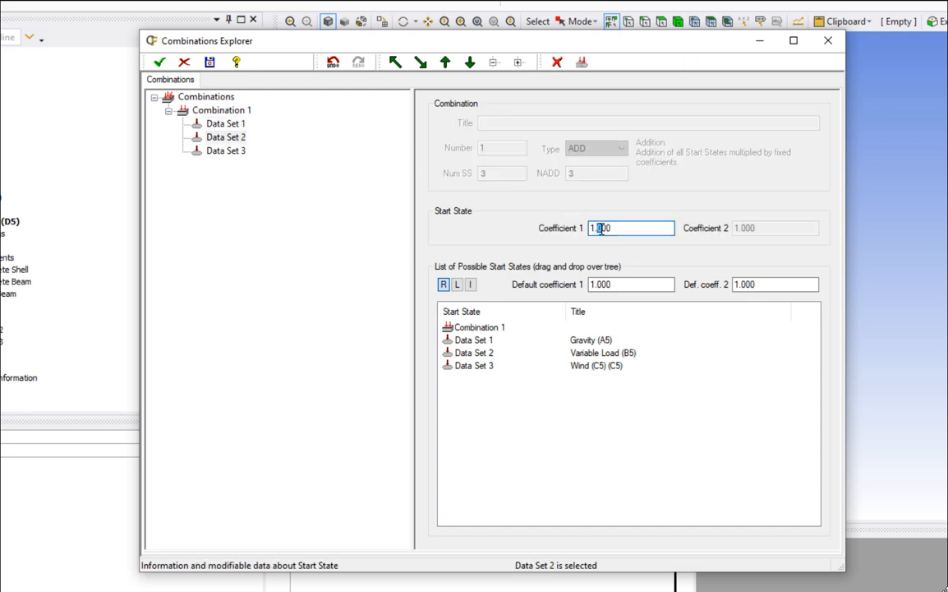
pyautogui.click(227, 151)
pyautogui.click(601, 229)
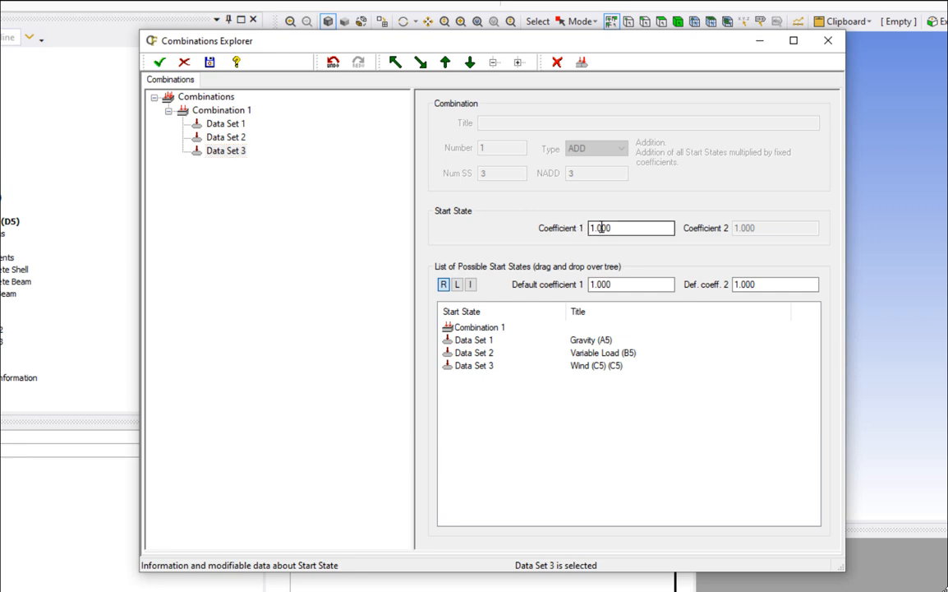
pyautogui.write('5')
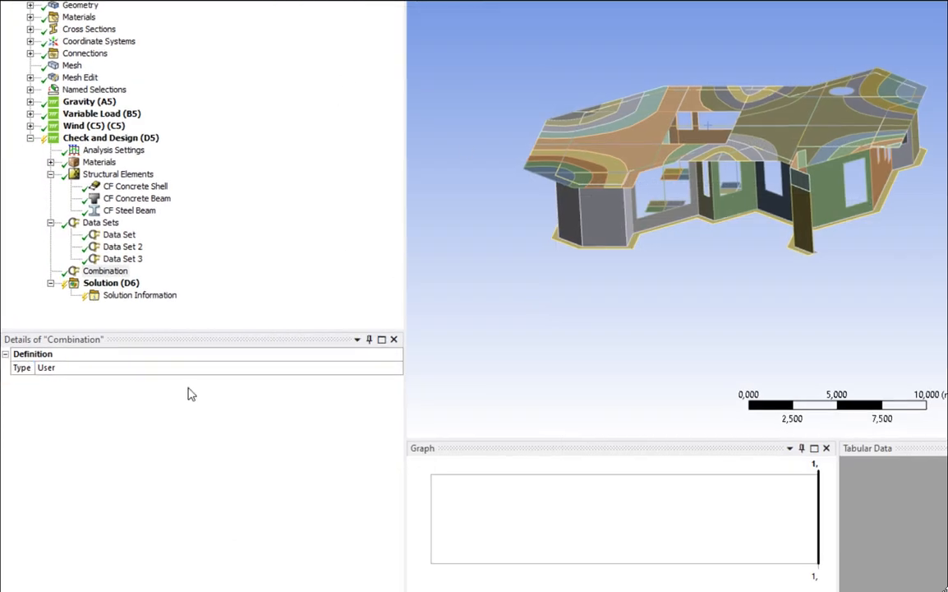
# - Change the Combination object's type to By code and open its code combinations for modification
pyautogui.click(396, 367)
pyautogui.click(396, 368)
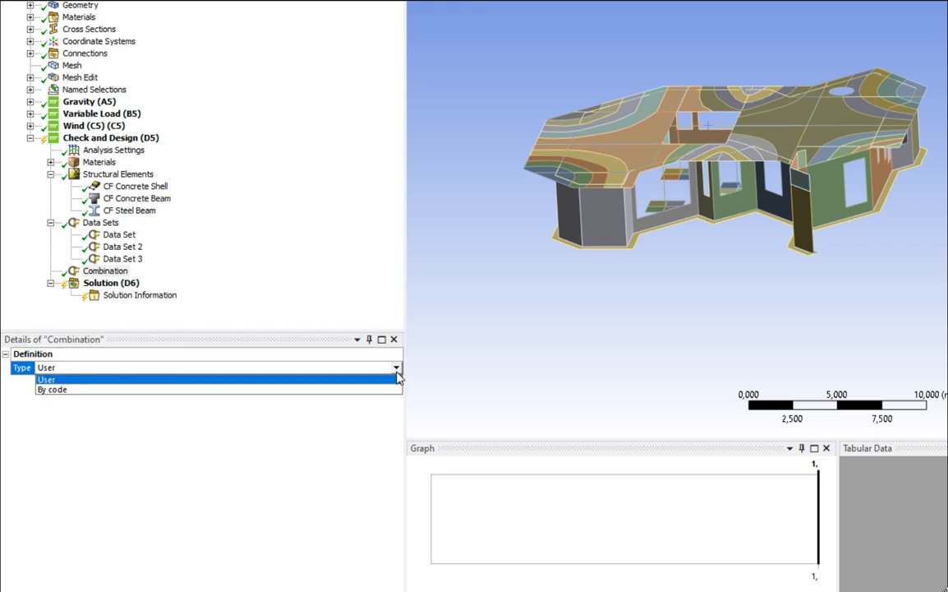
pyautogui.click(254, 390)
pyautogui.rightClick(122, 272)
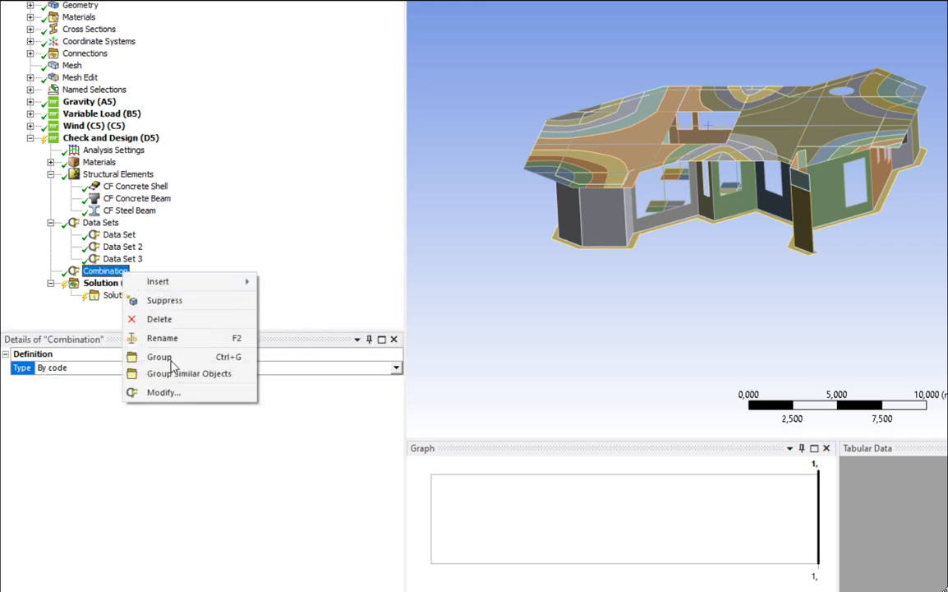
pyautogui.click(171, 393)
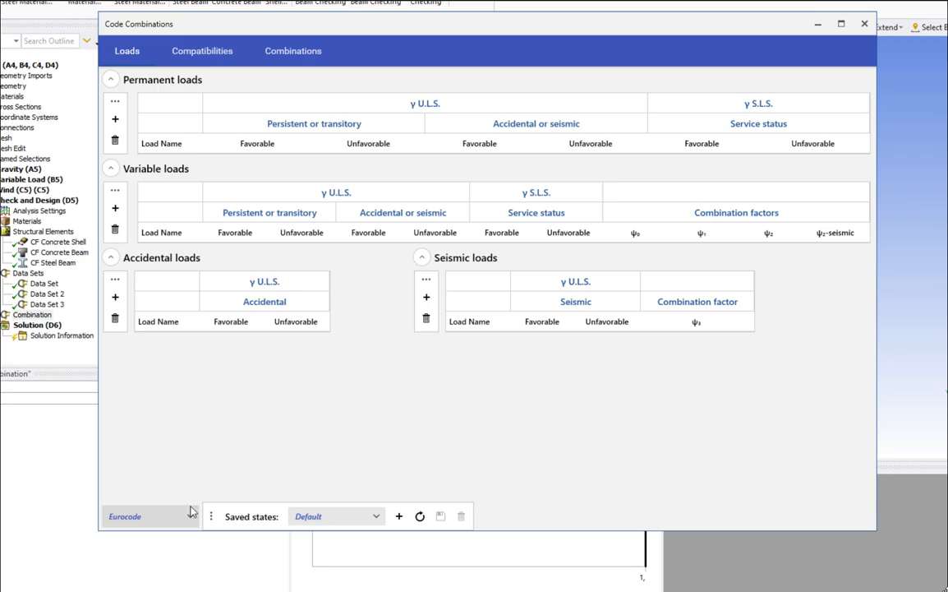
# - Try the ASCE 7-10 combination code and switch back to Eurocode
pyautogui.click(189, 517)
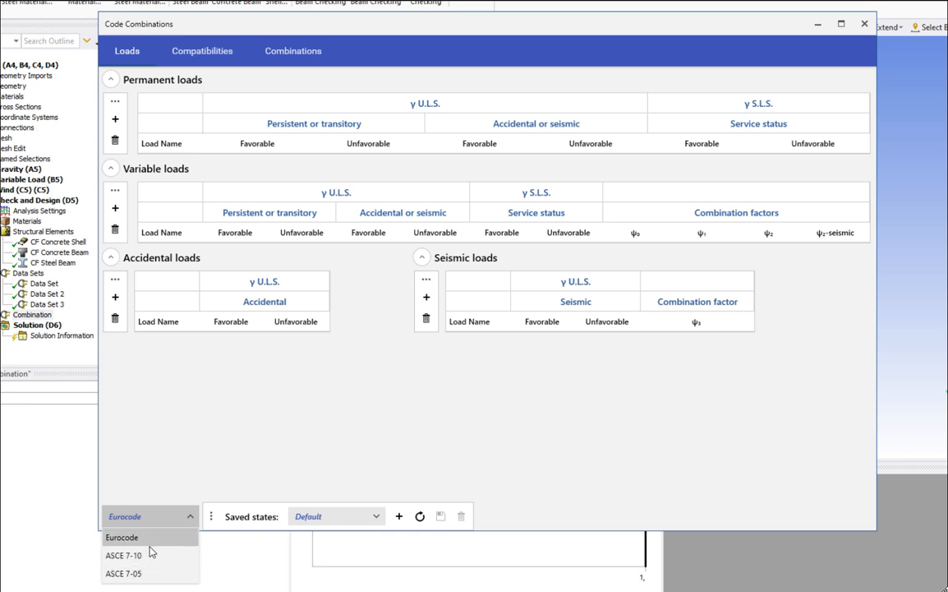
pyautogui.click(151, 555)
pyautogui.click(190, 516)
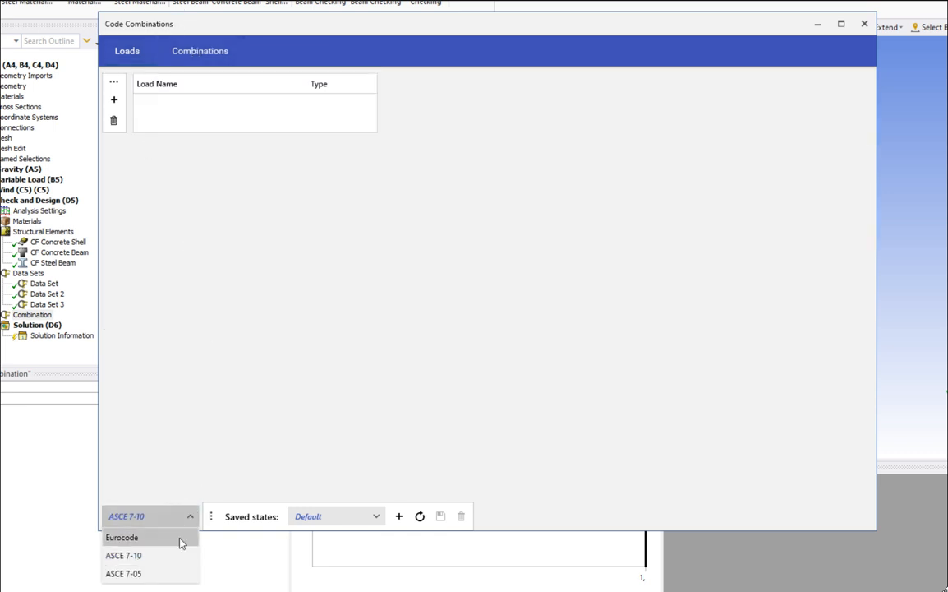
pyautogui.click(181, 538)
# - Add Gravity (A5) as a permanent load and Variable Load (B5) and Wind (C5) as variable loads
pyautogui.click(115, 120)
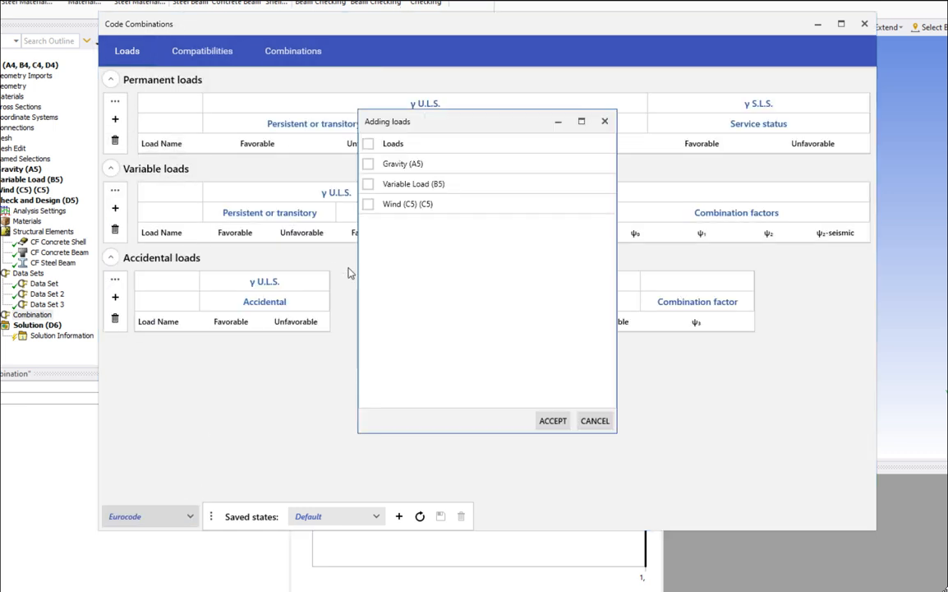
pyautogui.click(368, 164)
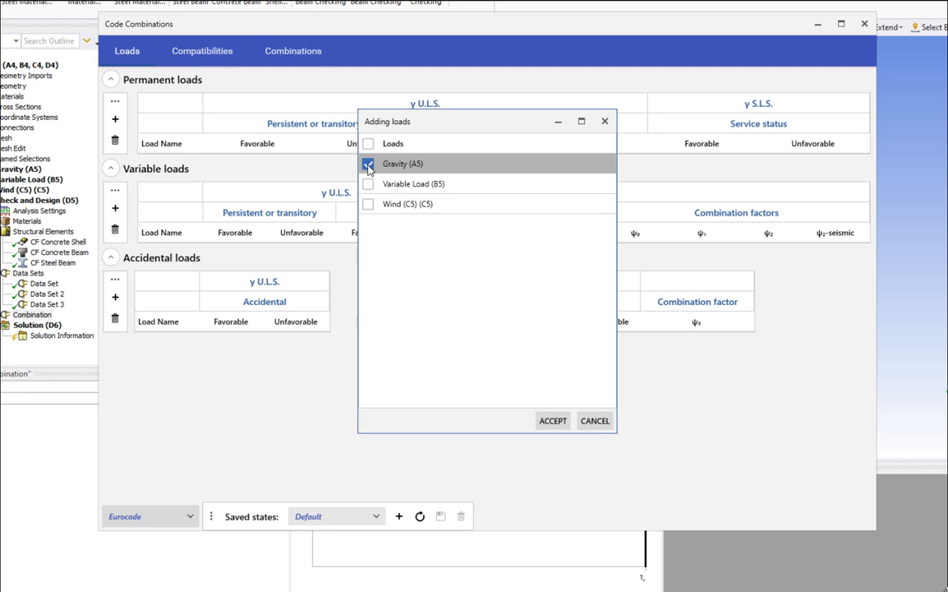
pyautogui.click(544, 421)
pyautogui.click(115, 229)
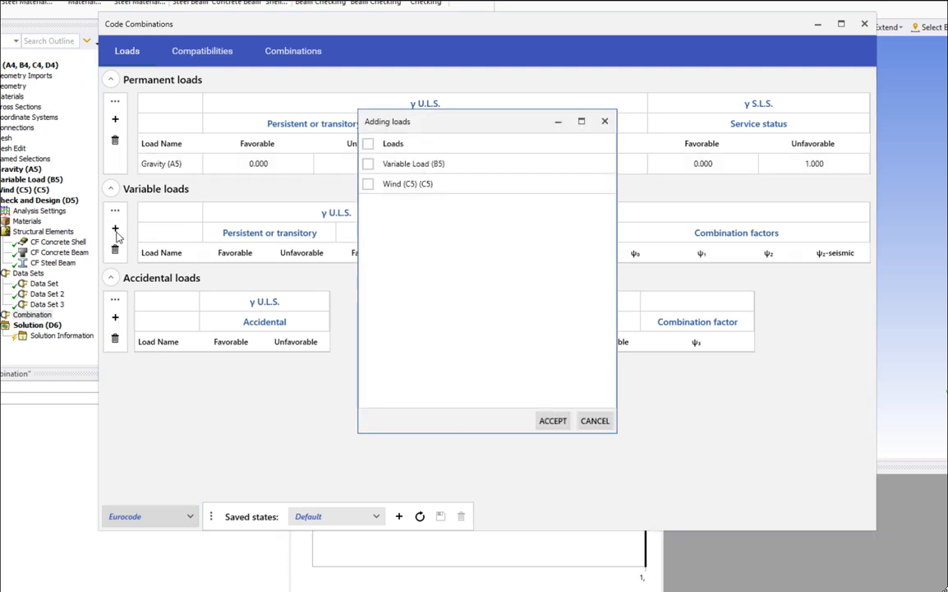
pyautogui.click(368, 164)
pyautogui.click(368, 184)
pyautogui.click(542, 420)
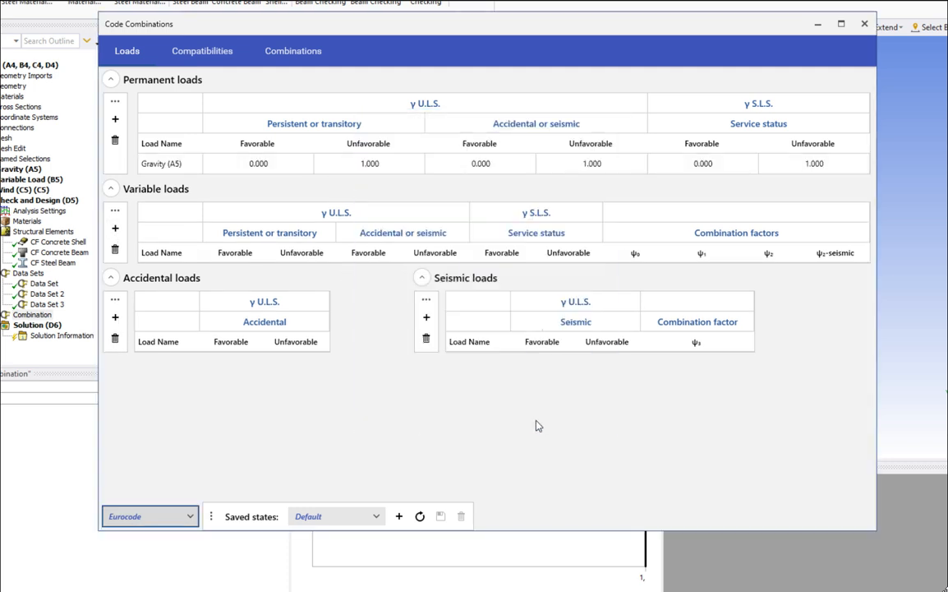
# - Set the persistent U.L.S. factors to 1 favorable and 1.35 unfavorable for Gravity, and 1.5 unfavorable for both variable loads
pyautogui.click(277, 167)
pyautogui.write('1')
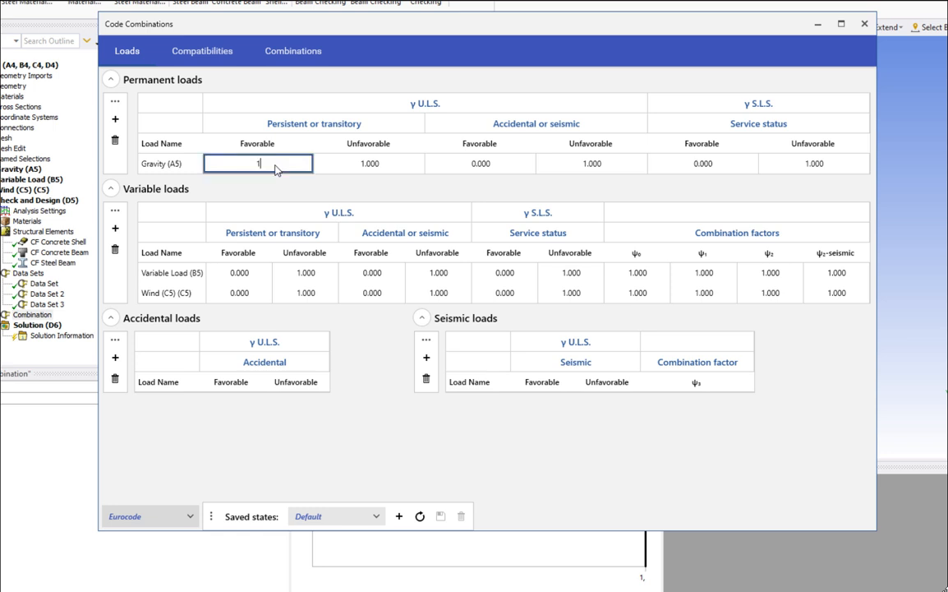
pyautogui.click(349, 162)
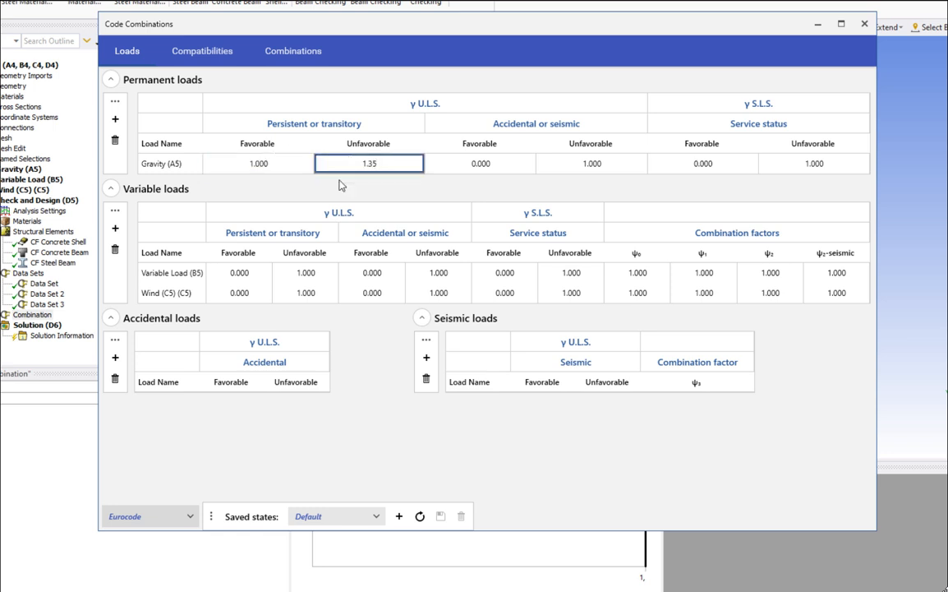
pyautogui.moveTo(307, 272); pyautogui.dragTo(298, 294)
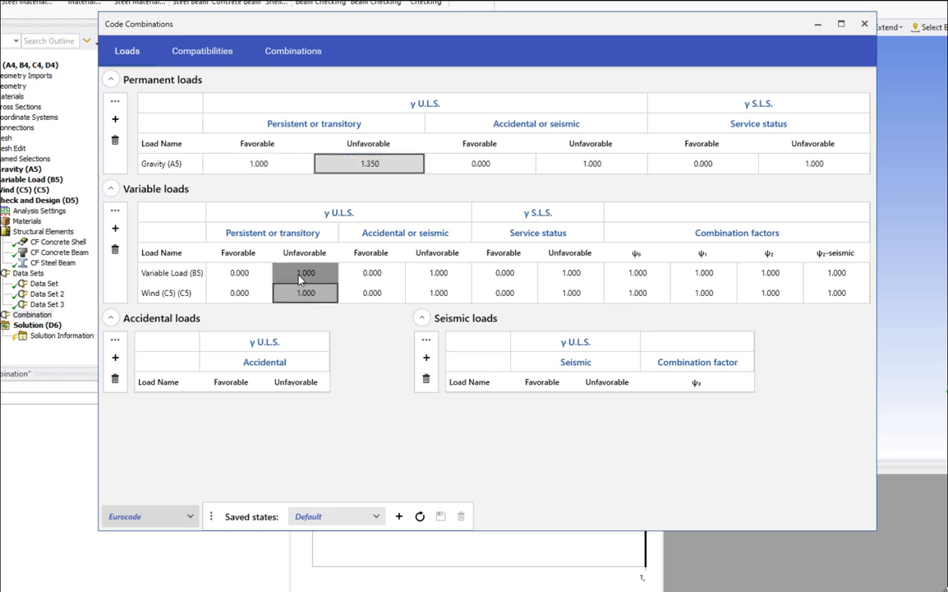
pyautogui.write('1.5')
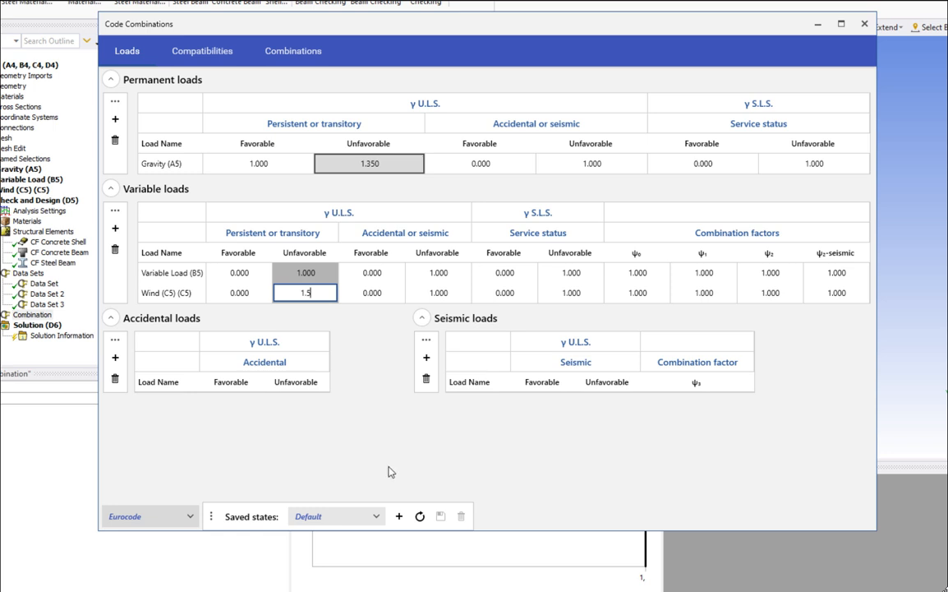
pyautogui.press('Return')
pyautogui.click(110, 318)
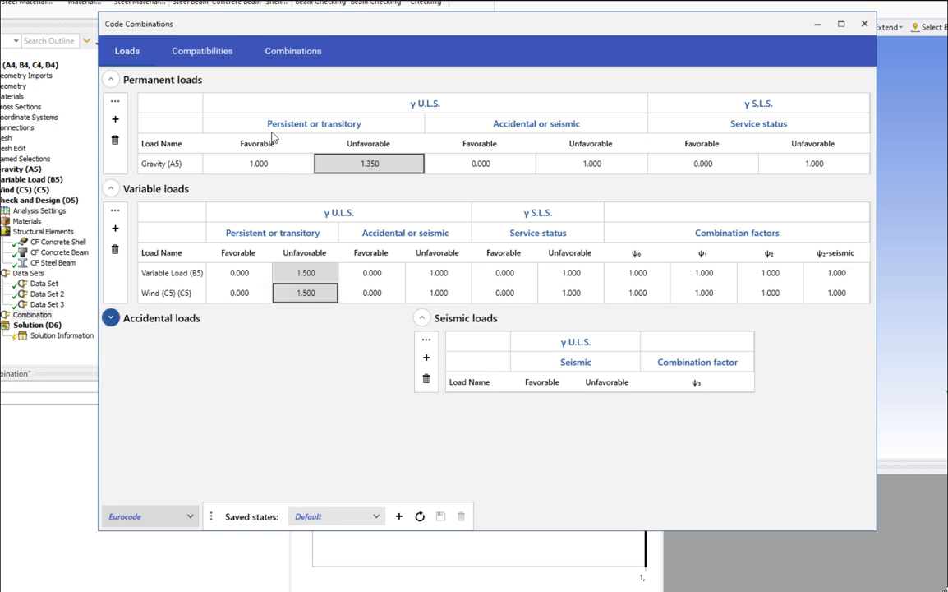
# - Review the load compatibilities and generate a preview of the combinations for all U.L.S. and S.L.S. situations
pyautogui.click(215, 51)
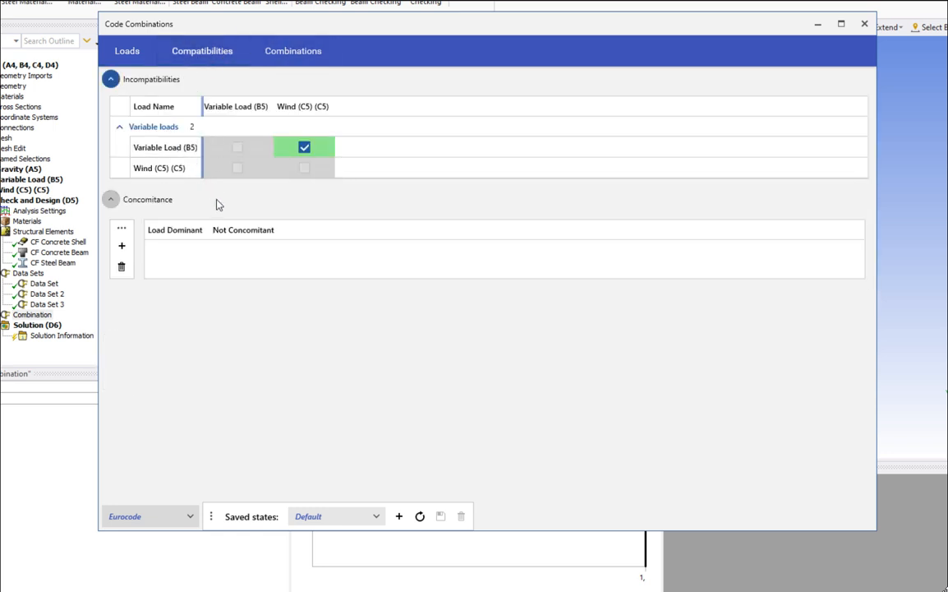
pyautogui.click(293, 51)
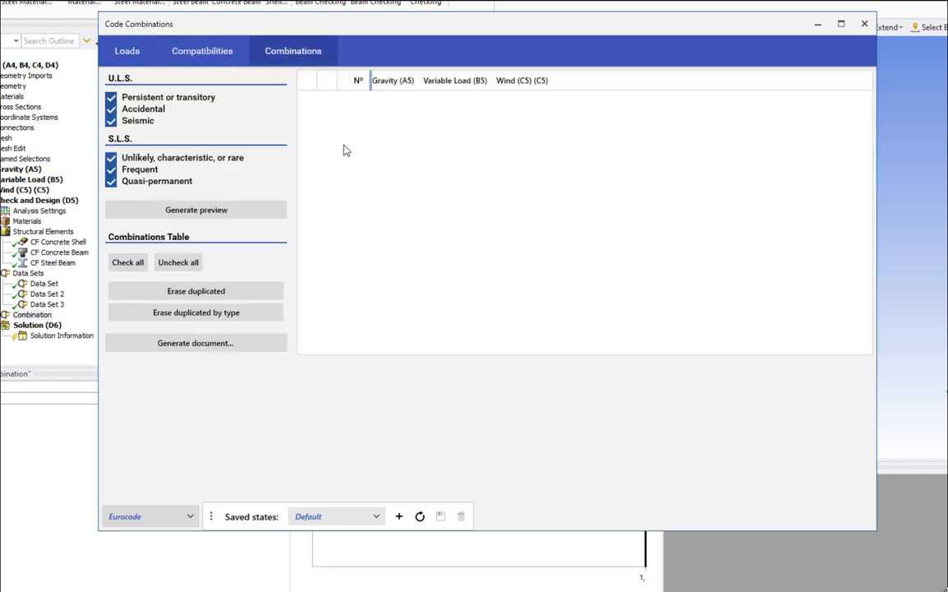
pyautogui.click(144, 211)
pyautogui.scroll(-5, 399, 387)
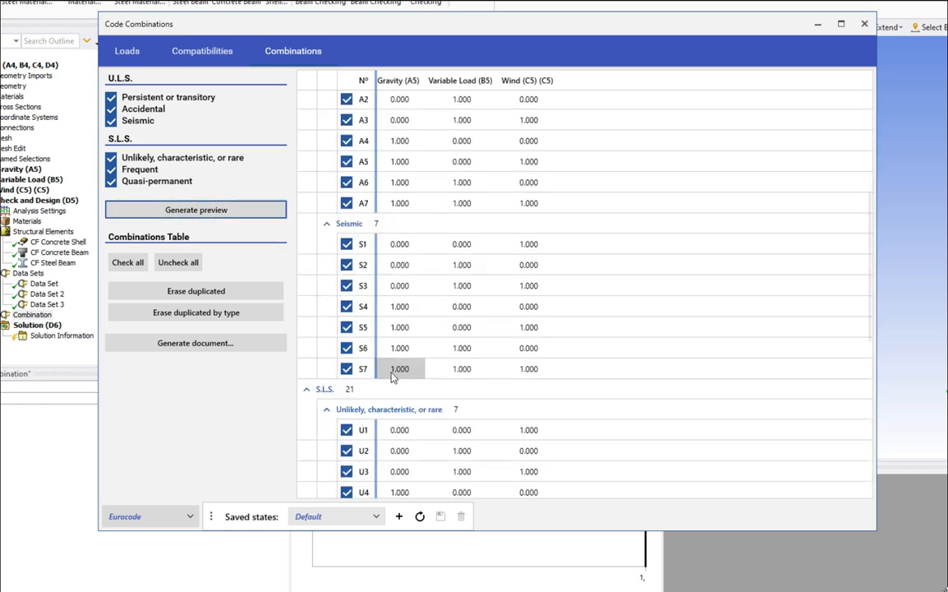
pyautogui.scroll(5, 393, 375)
# - Restrict the combinations to U.L.S. persistent or transitory situations, regenerate the preview and close the code combinations
pyautogui.click(111, 181)
pyautogui.click(111, 169)
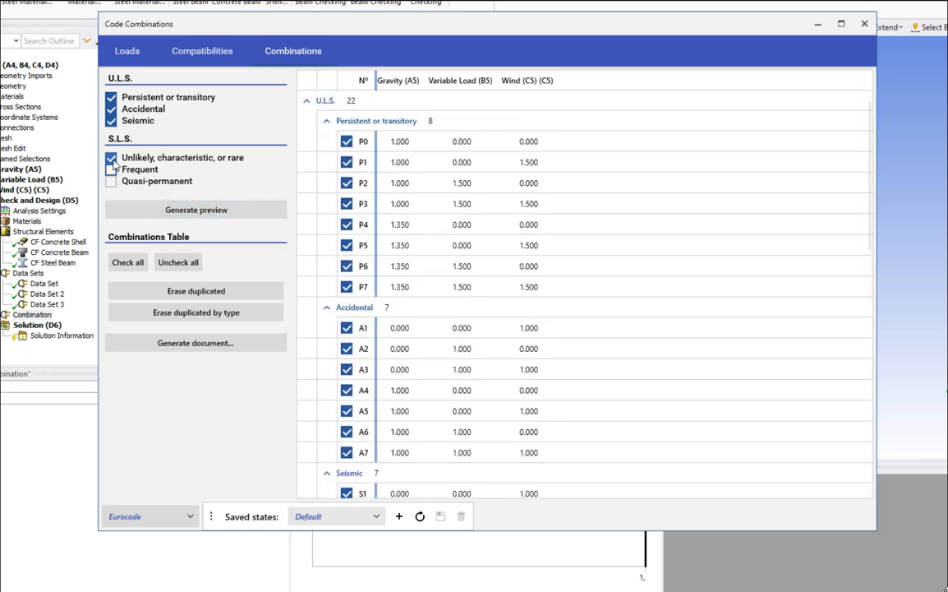
pyautogui.click(111, 109)
pyautogui.click(193, 210)
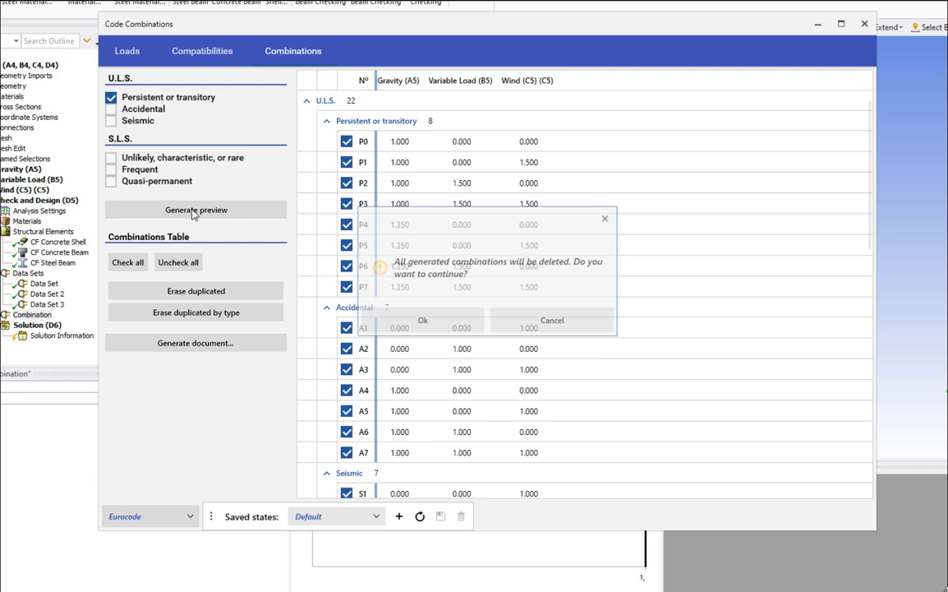
pyautogui.click(424, 325)
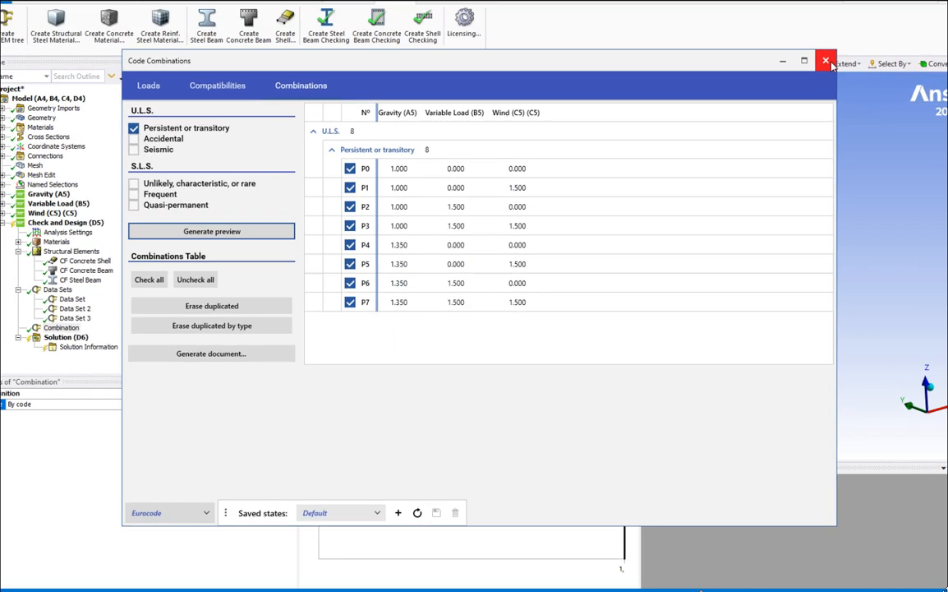
pyautogui.click(864, 24)
# - Solve the Check and Design solution (D6) and show the combination equations in its solution information
pyautogui.click(37, 325)
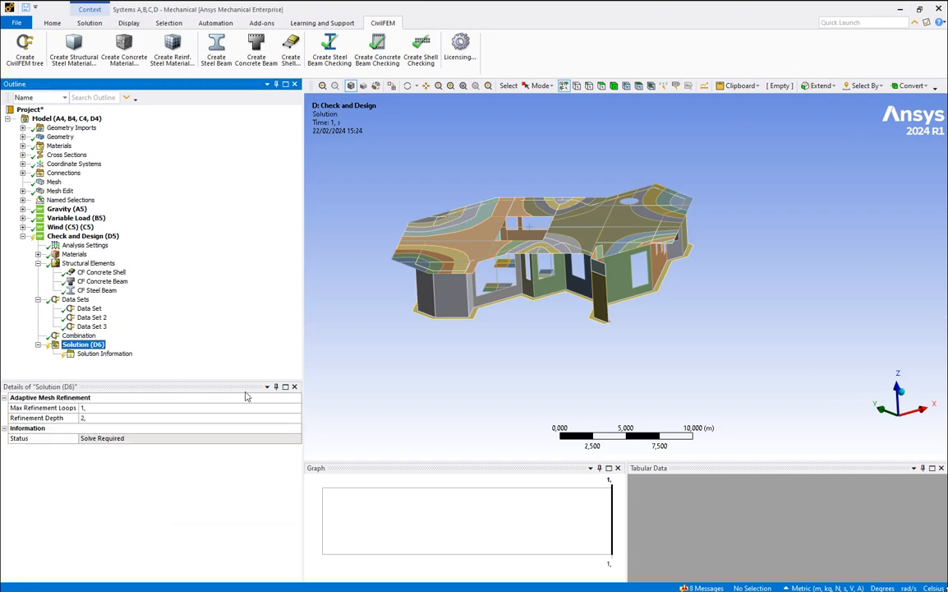
pyautogui.rightClick(79, 345)
pyautogui.click(74, 346)
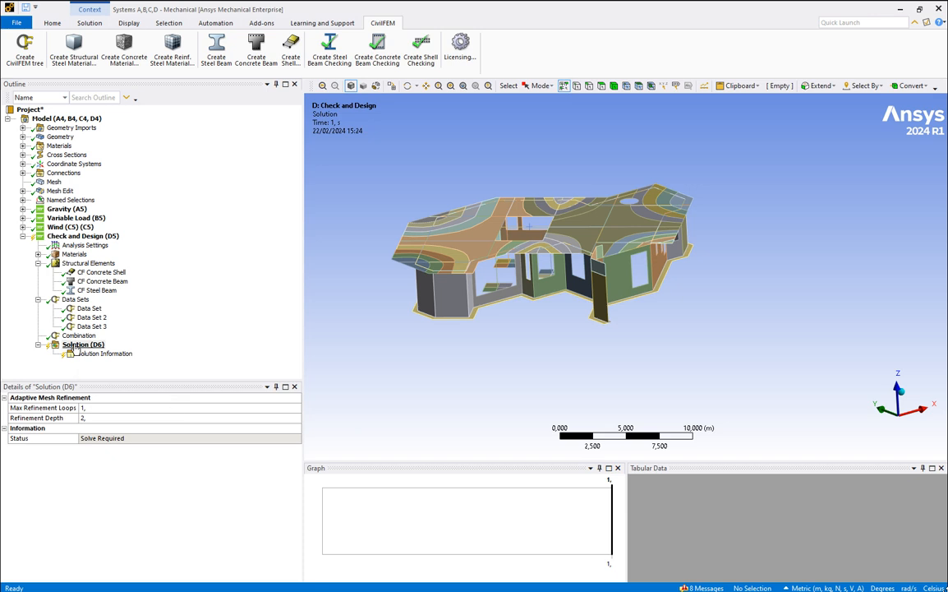
pyautogui.rightClick(74, 345)
pyautogui.click(92, 366)
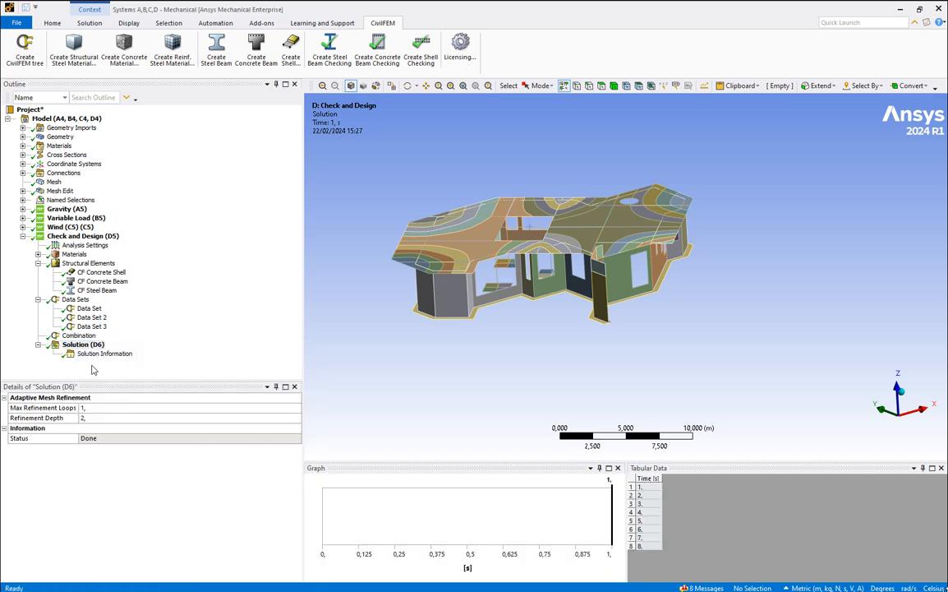
pyautogui.click(104, 354)
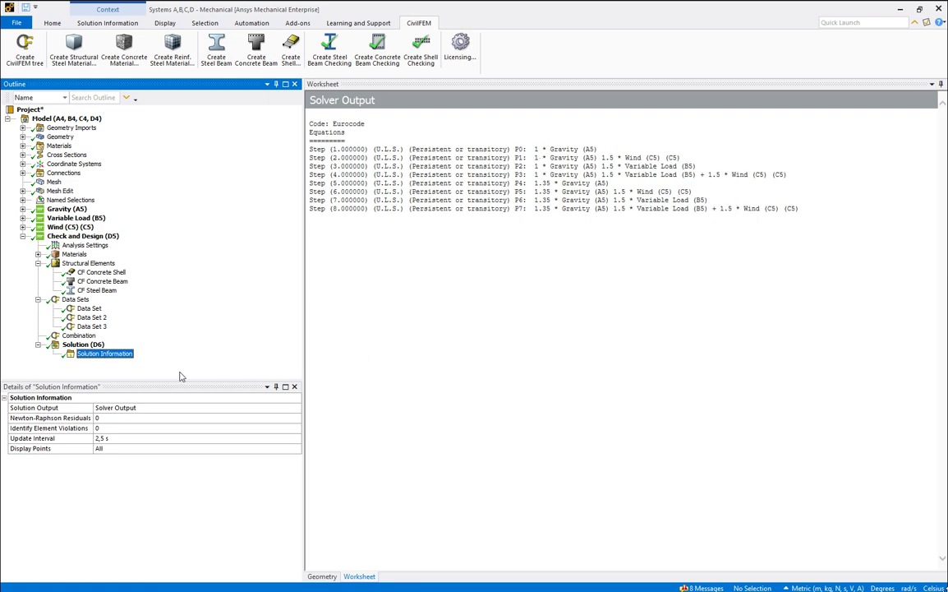
# - Add a CivilFEM Shell Check to the solution with Criterion for X direction as its result
pyautogui.click(420, 45)
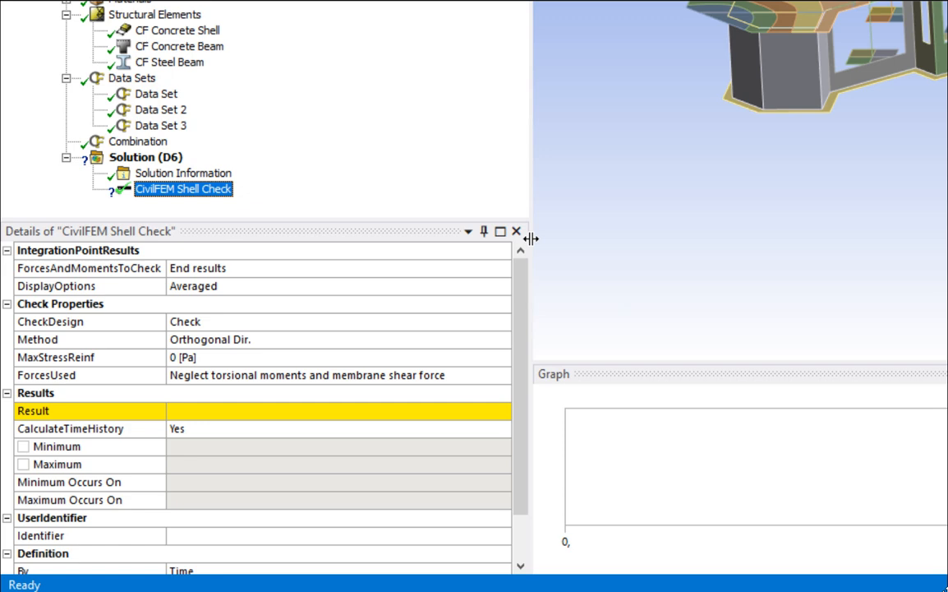
pyautogui.moveTo(531, 238); pyautogui.dragTo(562, 239)
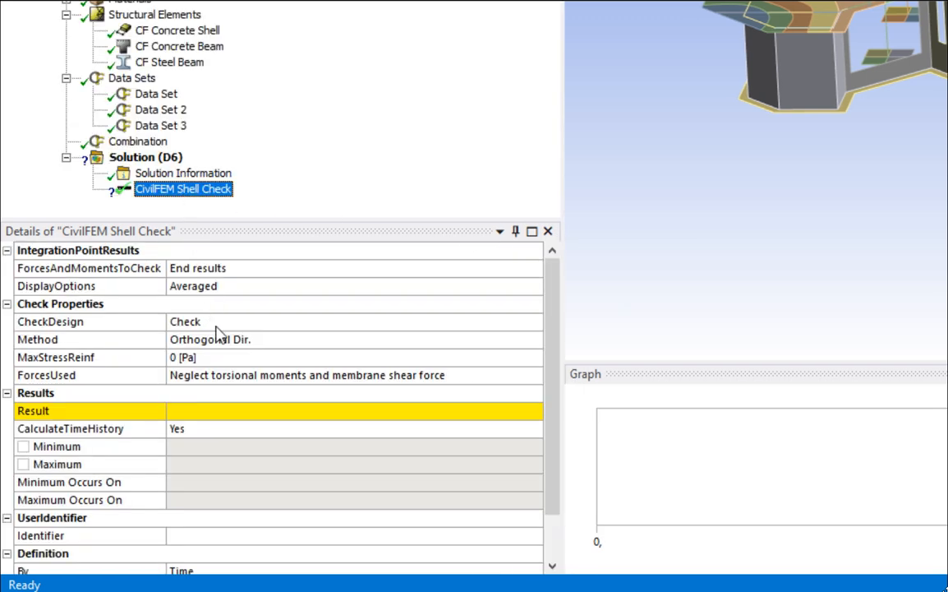
pyautogui.click(493, 410)
pyautogui.click(534, 410)
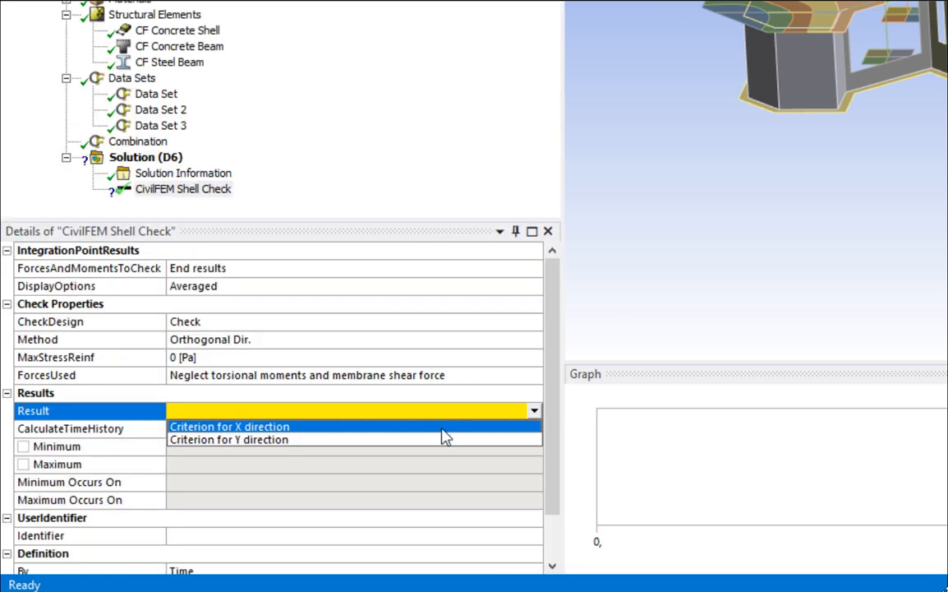
pyautogui.click(437, 430)
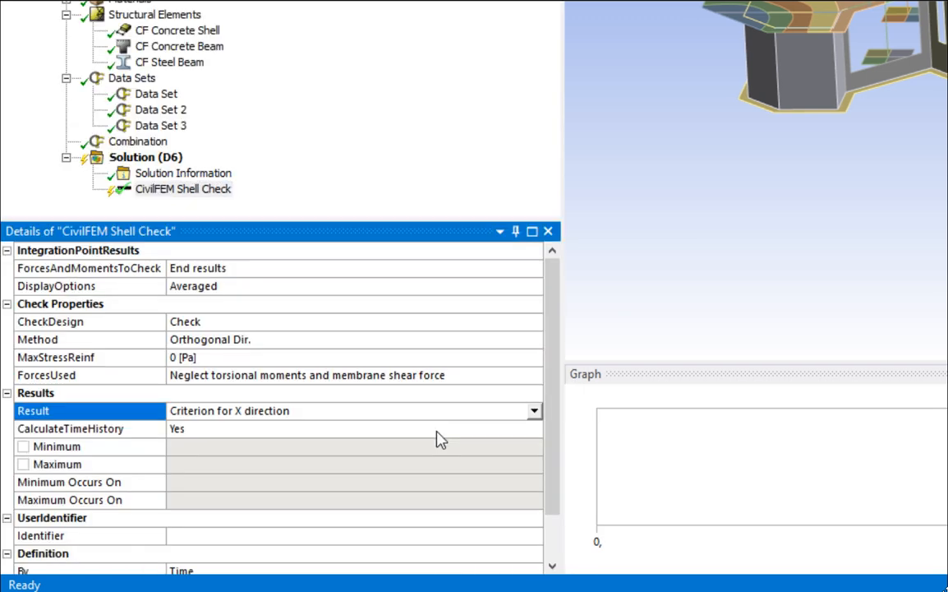
# - Evaluate the results of Solution (D6) and open the CivilFEM Shell Check result
pyautogui.rightClick(144, 164)
pyautogui.click(196, 202)
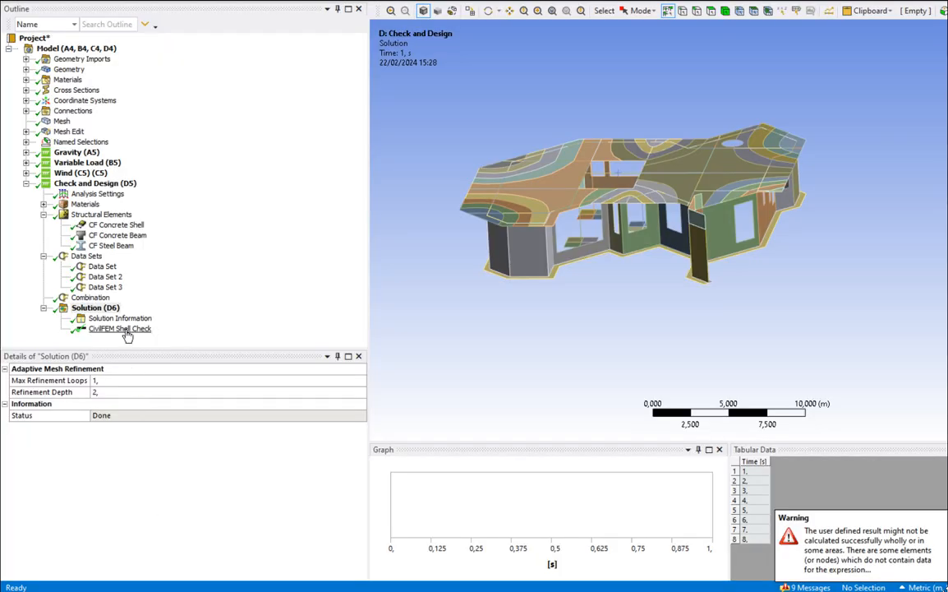
pyautogui.click(126, 330)
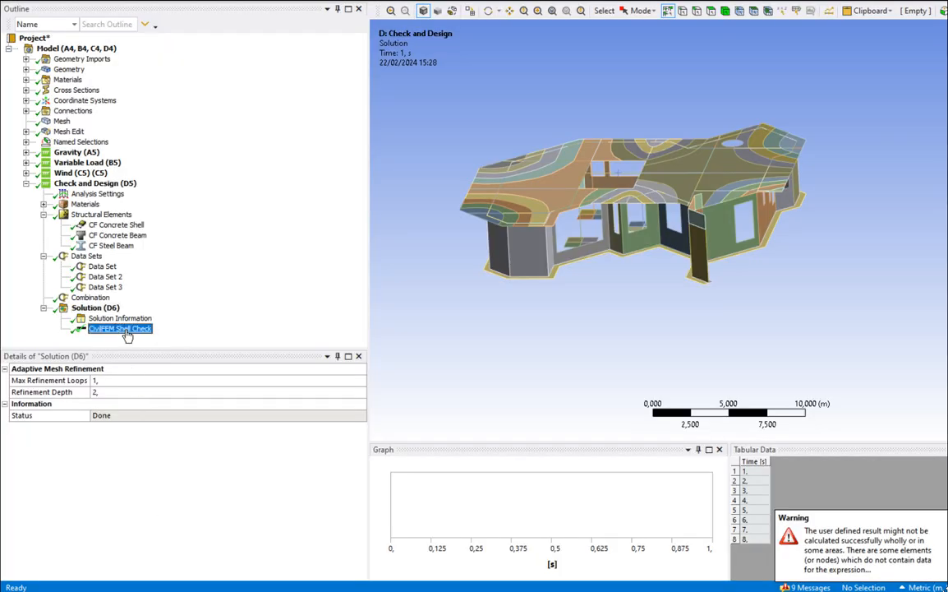
# - Switch the CivilFEM Shell Check from checking to Forces and Moments, with Mx (per meter) as its result
pyautogui.moveTo(627, 306); pyautogui.dragTo(661, 350)
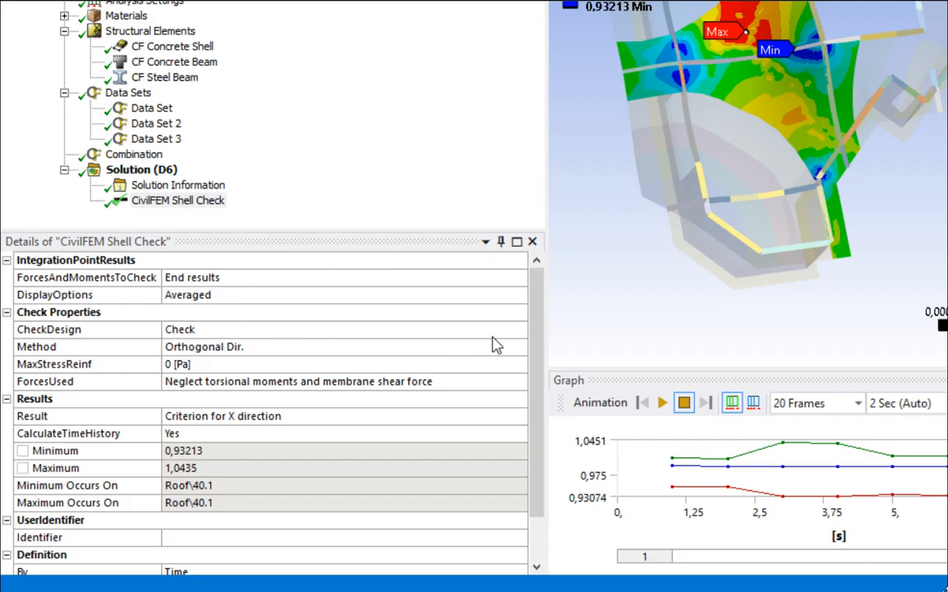
pyautogui.click(513, 331)
pyautogui.click(519, 330)
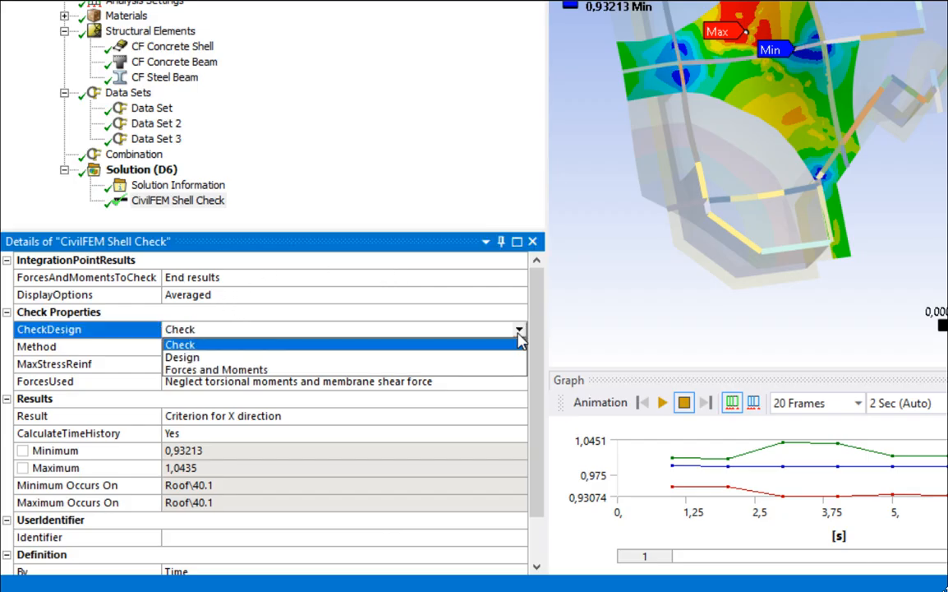
pyautogui.click(503, 371)
pyautogui.click(535, 369)
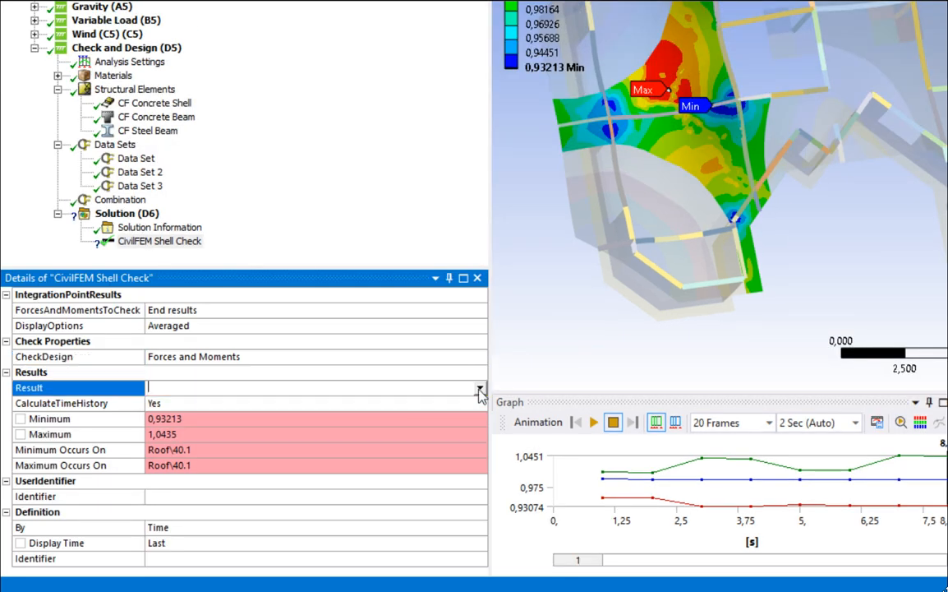
pyautogui.click(481, 391)
pyautogui.click(334, 438)
# - Evaluate all results for the Mx (per meter) shell check and display its contour plot
pyautogui.rightClick(179, 241)
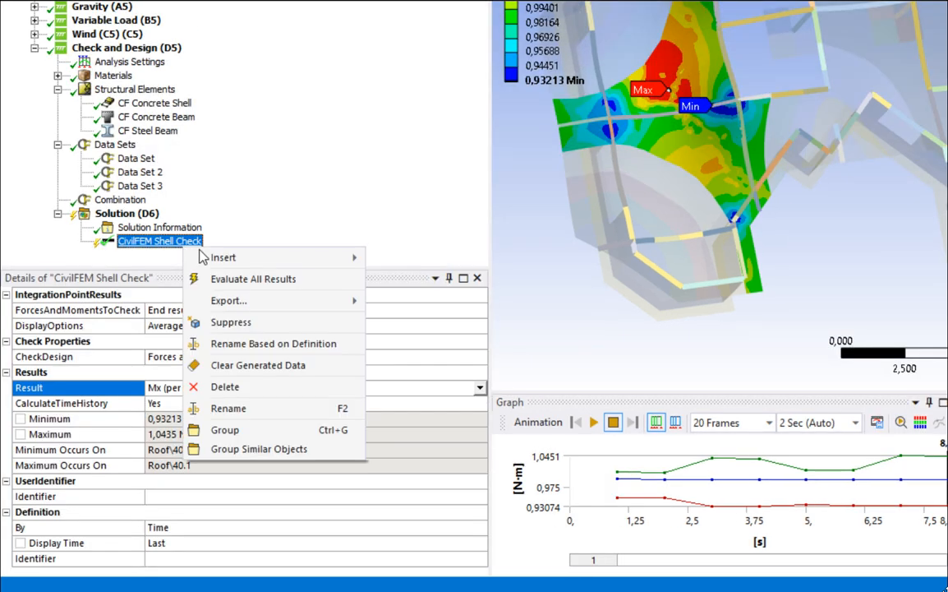
pyautogui.click(232, 280)
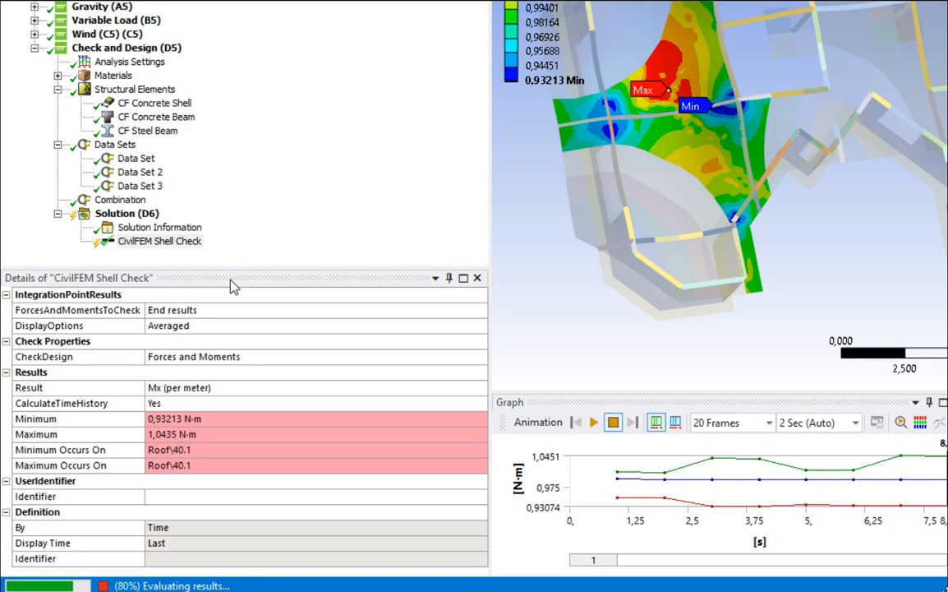
pyautogui.click(159, 244)
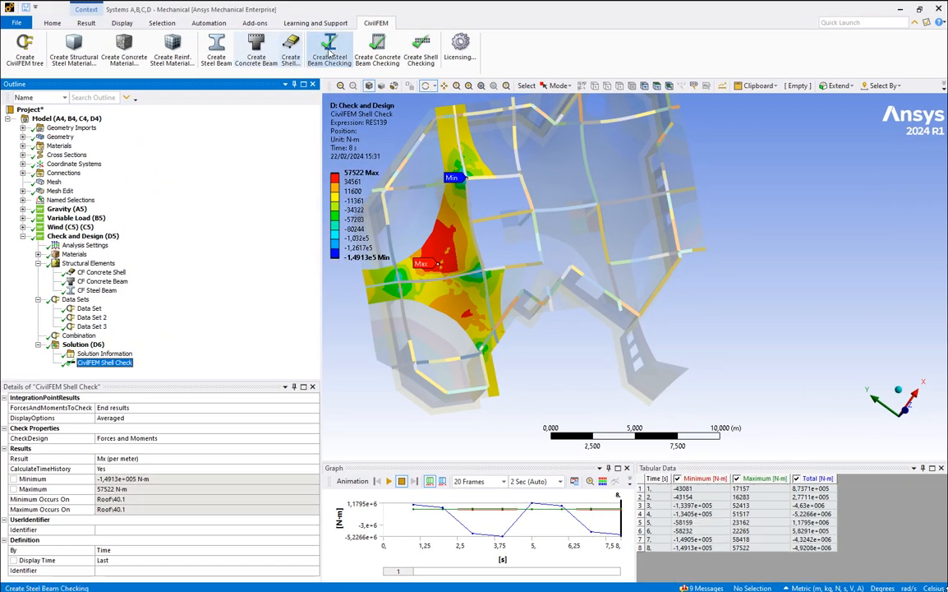
# - Add a CivilFEM Steel Beam Check using the Bending + Shear + Axial Force method, with EC3 global Criterion as its result
pyautogui.click(330, 51)
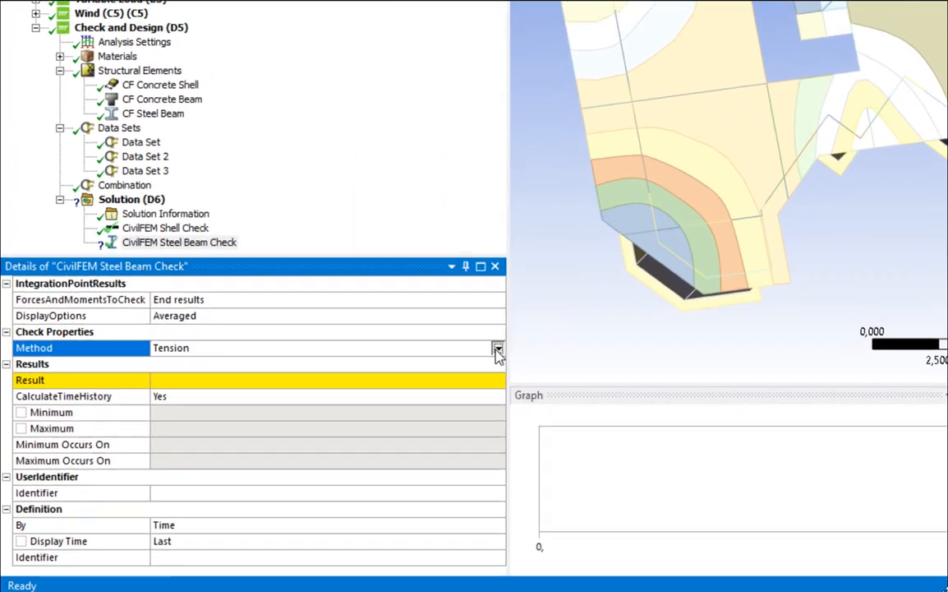
pyautogui.click(315, 438)
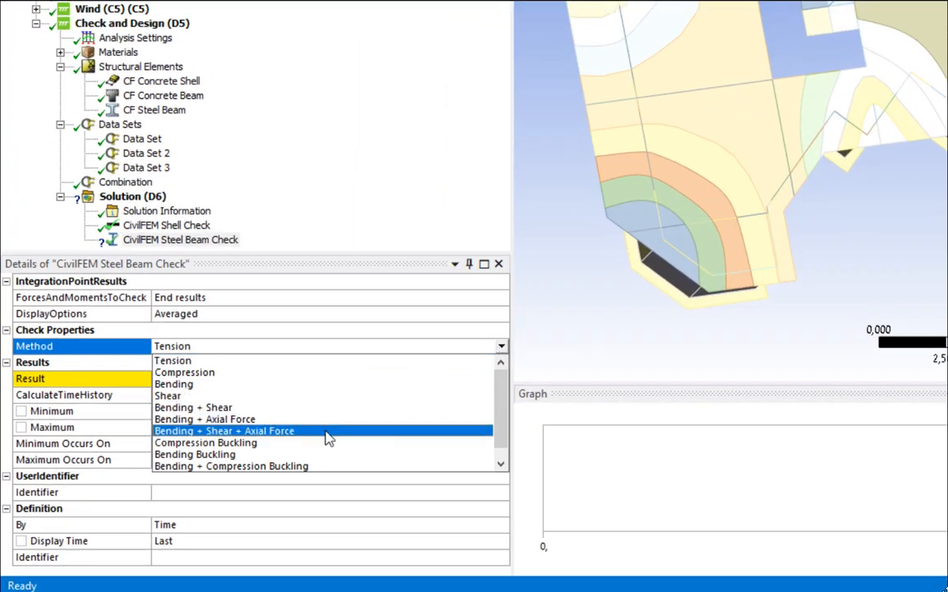
pyautogui.click(328, 431)
pyautogui.click(276, 394)
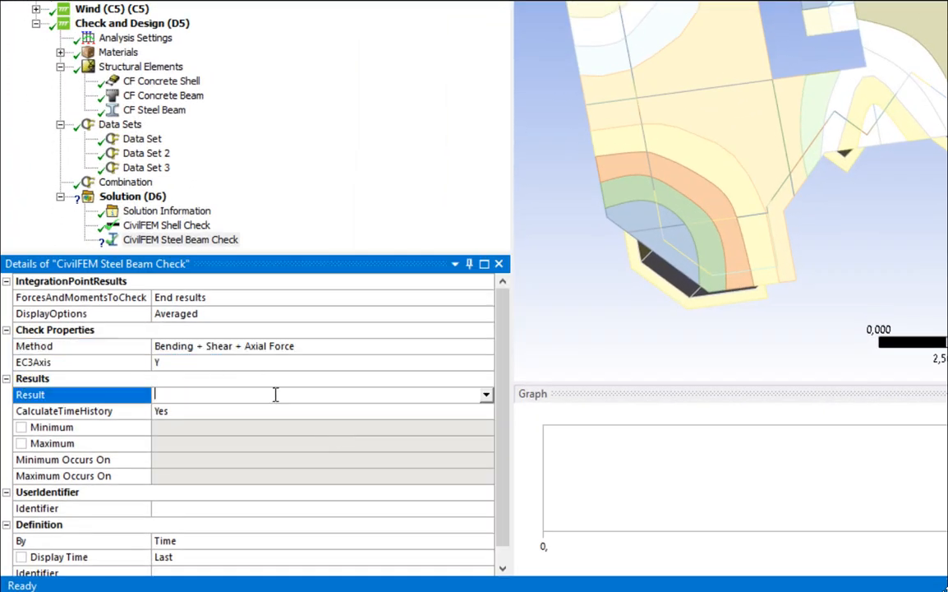
pyautogui.click(486, 395)
pyautogui.scroll(-2, 314, 460)
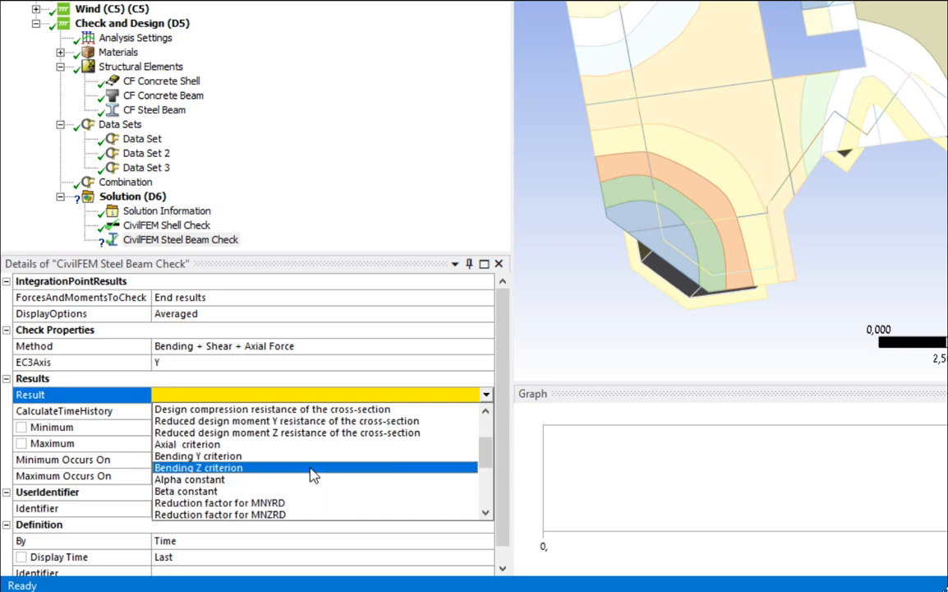
pyautogui.scroll(-3, 313, 474)
pyautogui.click(251, 457)
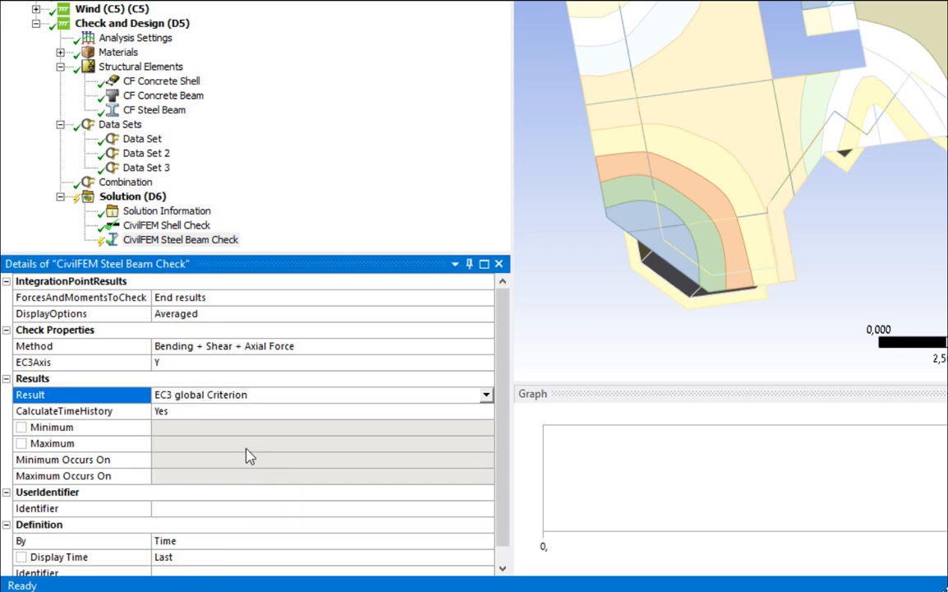
# - Evaluate the CivilFEM Steel Beam Check and inspect the beams around its maximum criterion location
pyautogui.rightClick(189, 242)
pyautogui.click(248, 278)
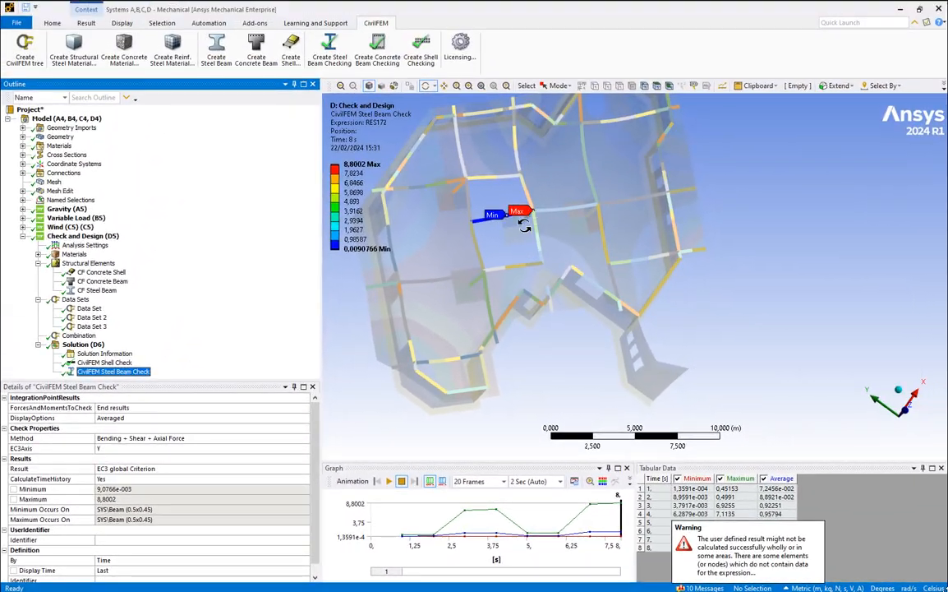
pyautogui.scroll(3, 524, 226)
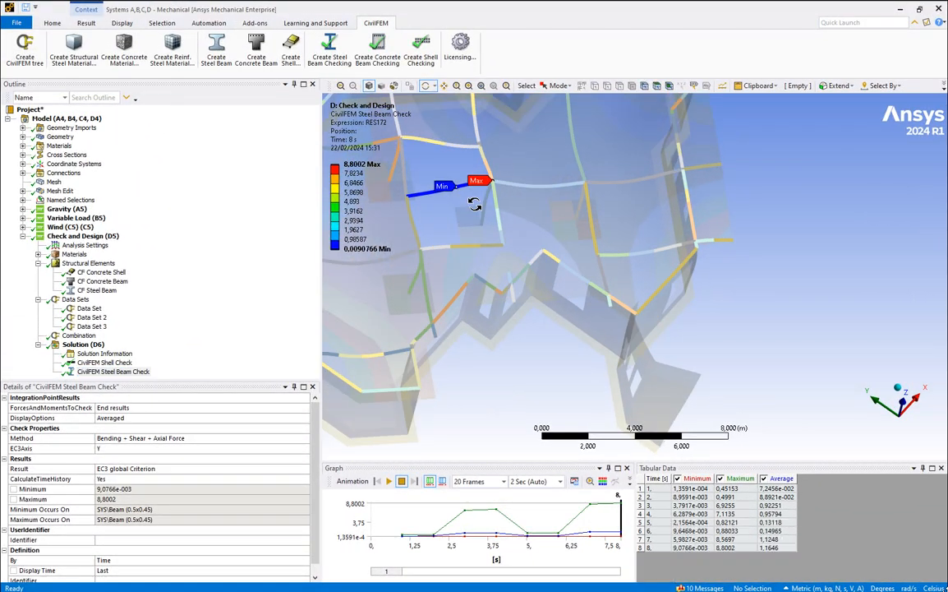